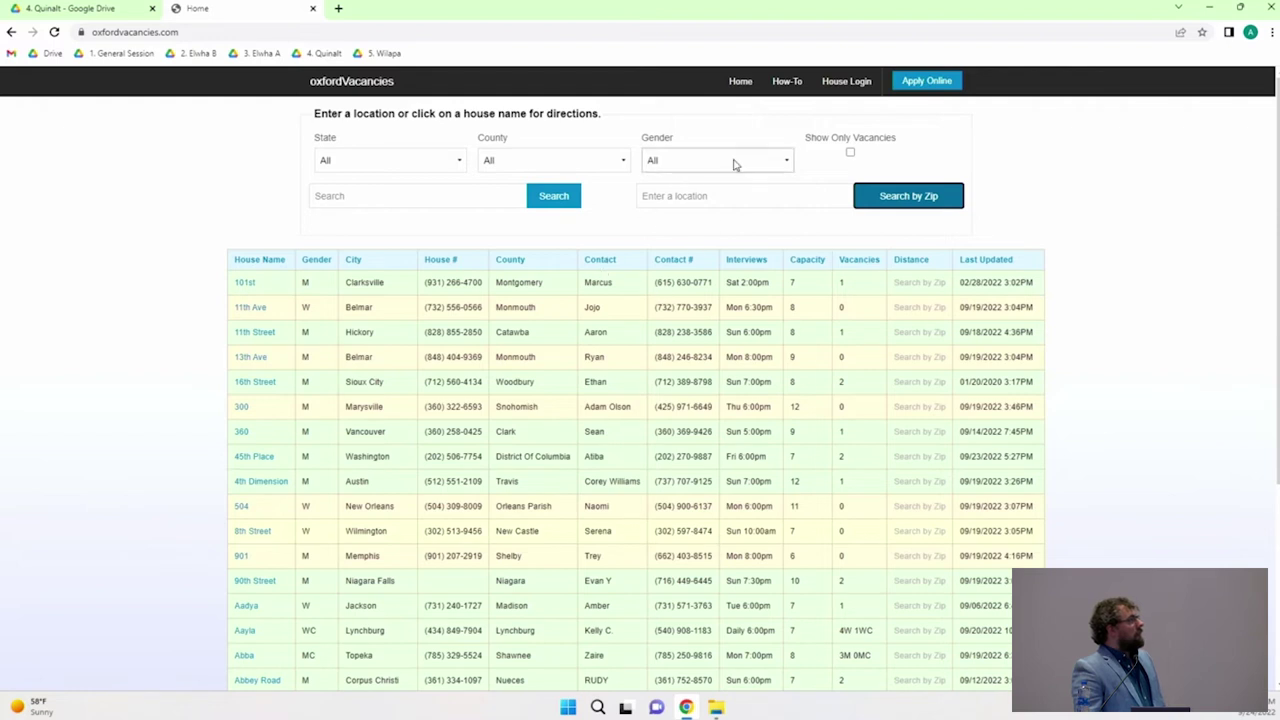
{"action": "left_click", "coordinate": [256, 337]}
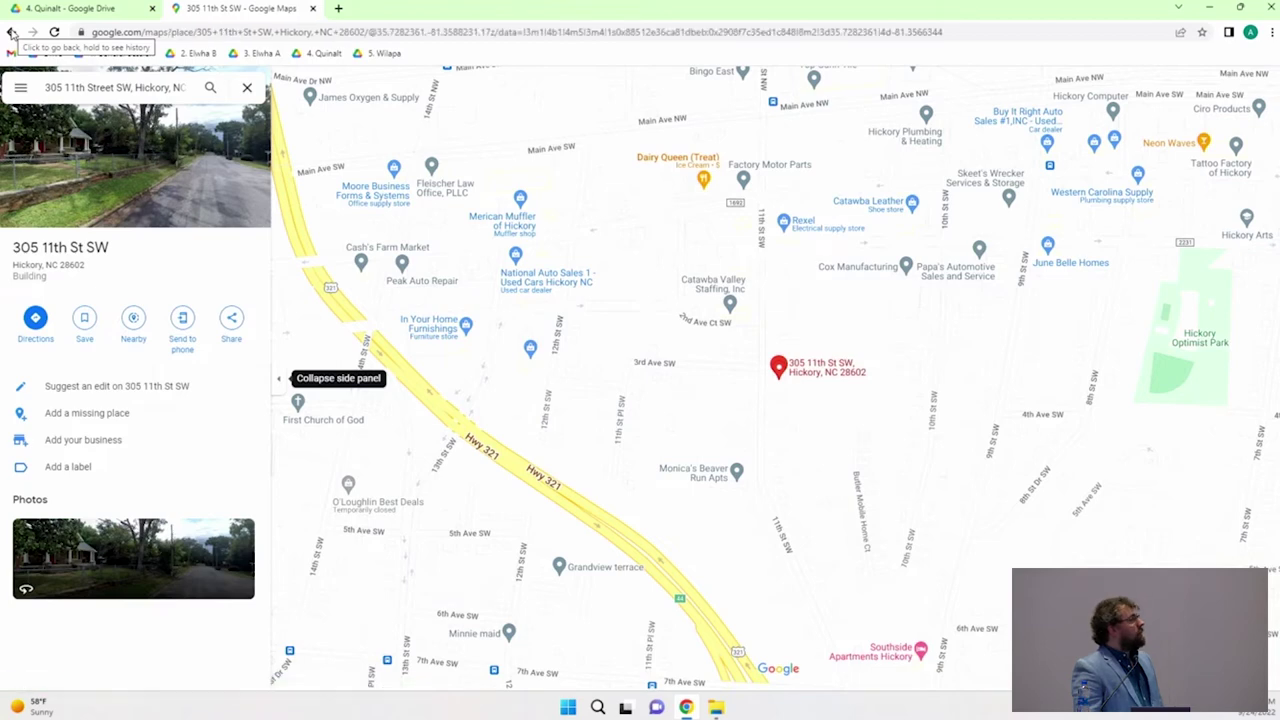
{"action": "right_click", "coordinate": [12, 33]}
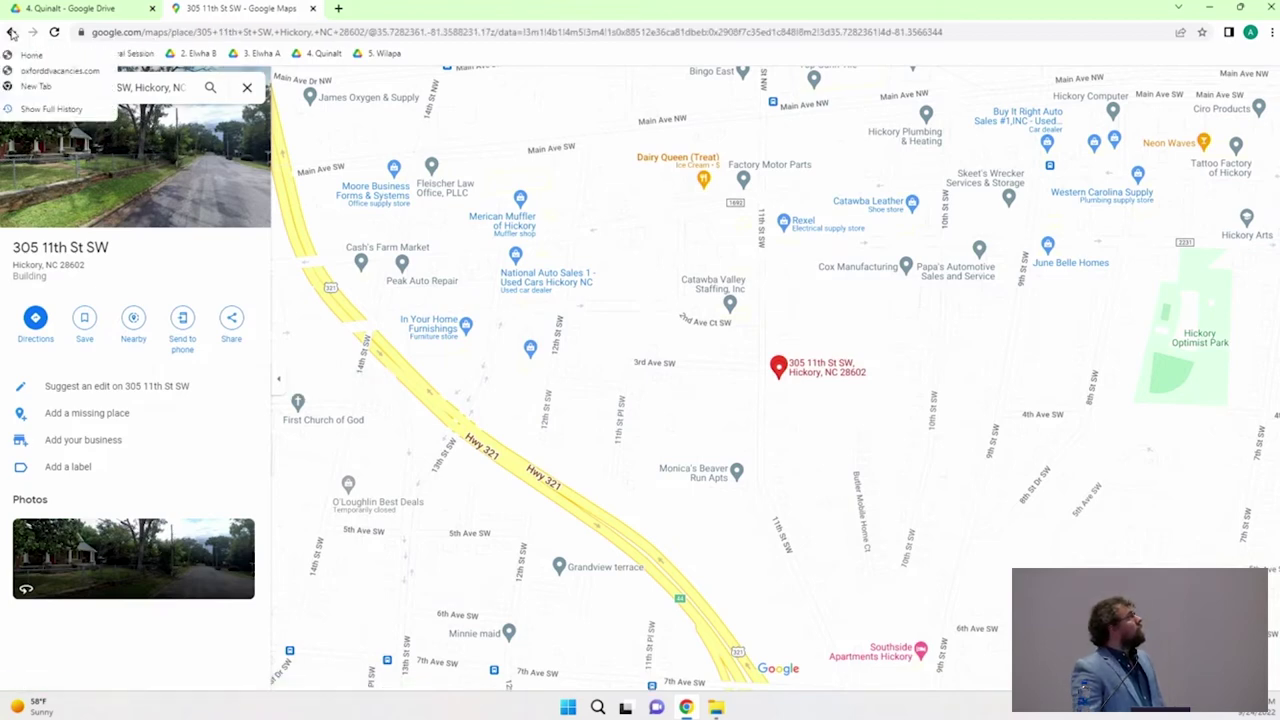
{"action": "left_click", "coordinate": [31, 55]}
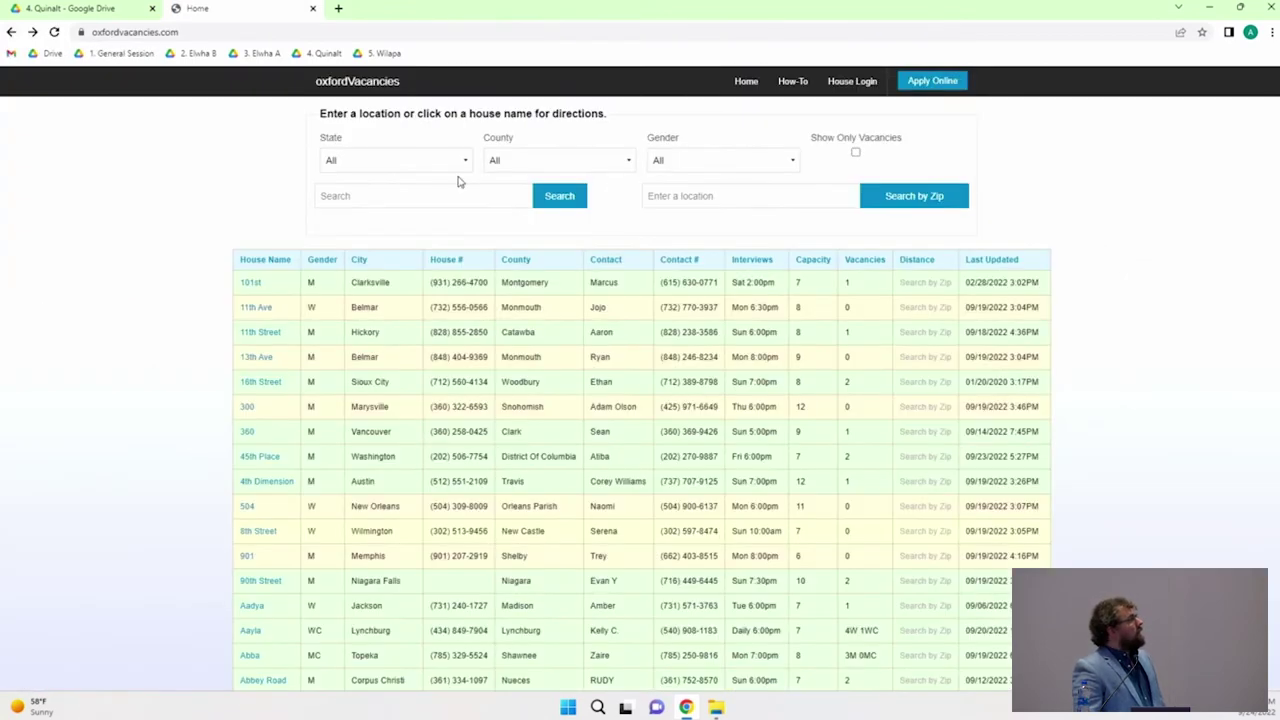
Step: View the How-To videos page, then open the Application for Membership in Oxford House form
{"action": "right_click", "coordinate": [794, 80]}
{"action": "right_click", "coordinate": [791, 85]}
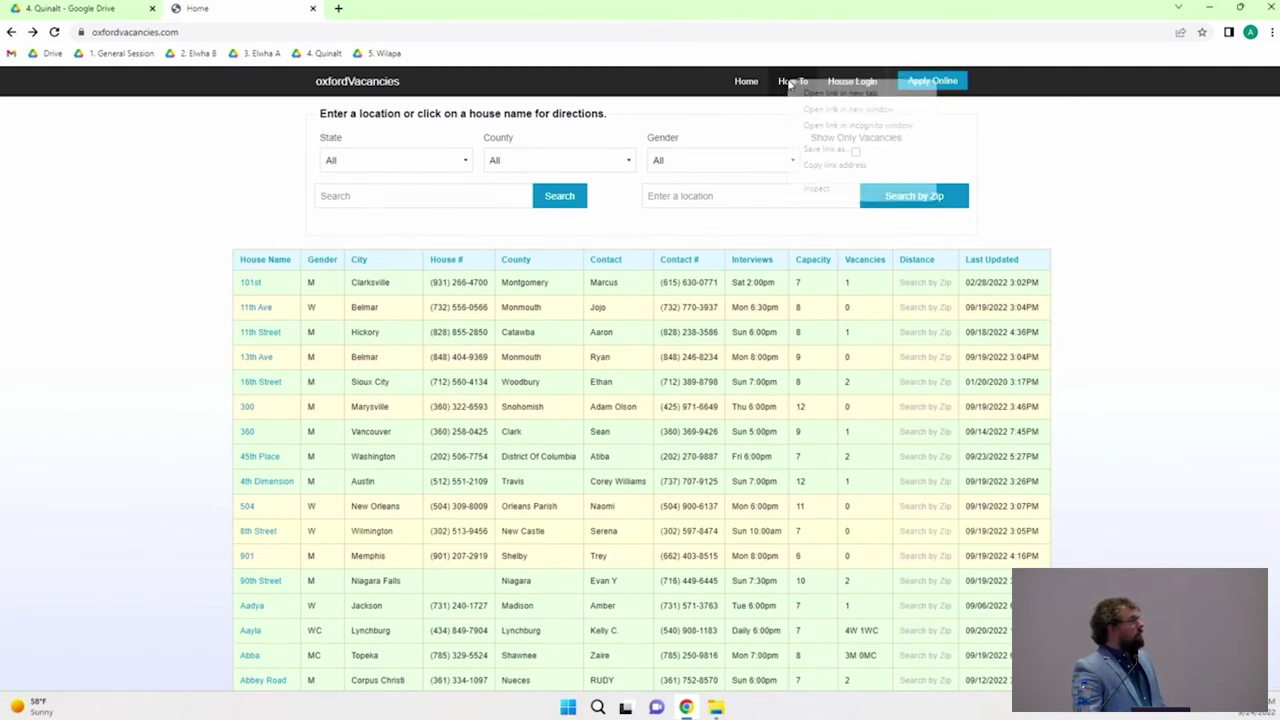
{"action": "left_click", "coordinate": [791, 84]}
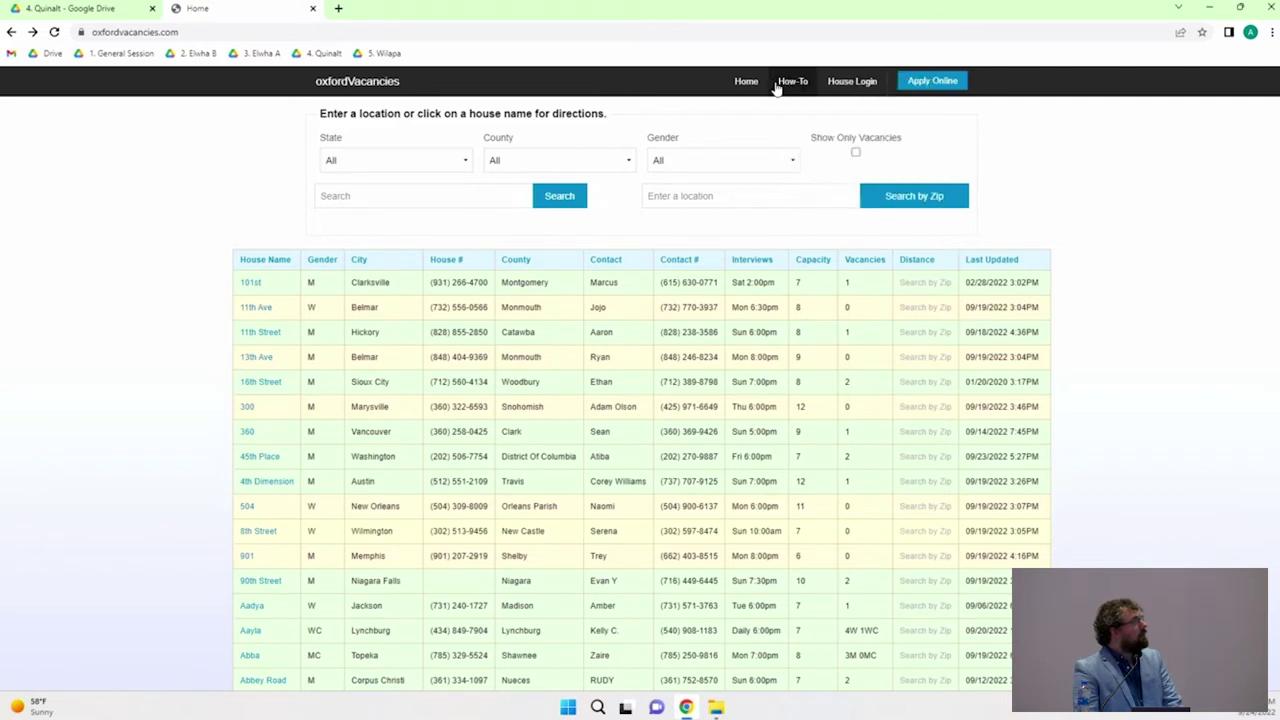
{"action": "left_click", "coordinate": [782, 83]}
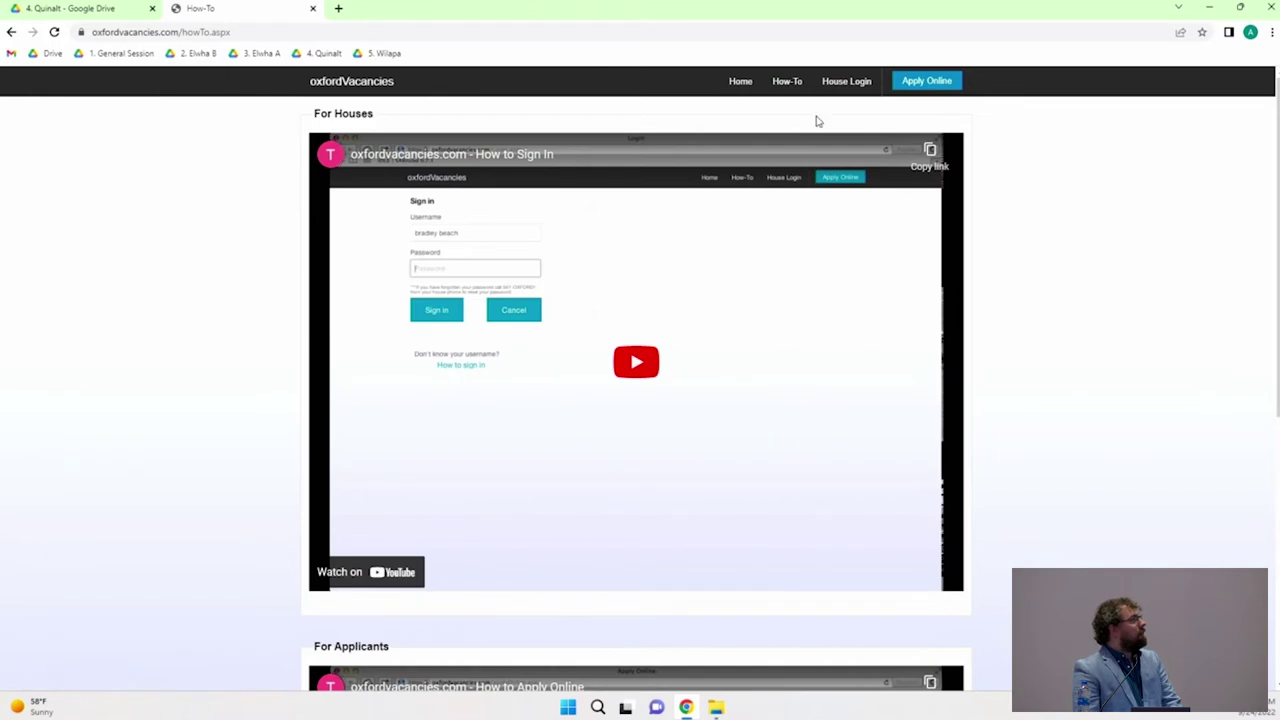
{"action": "left_click", "coordinate": [933, 92]}
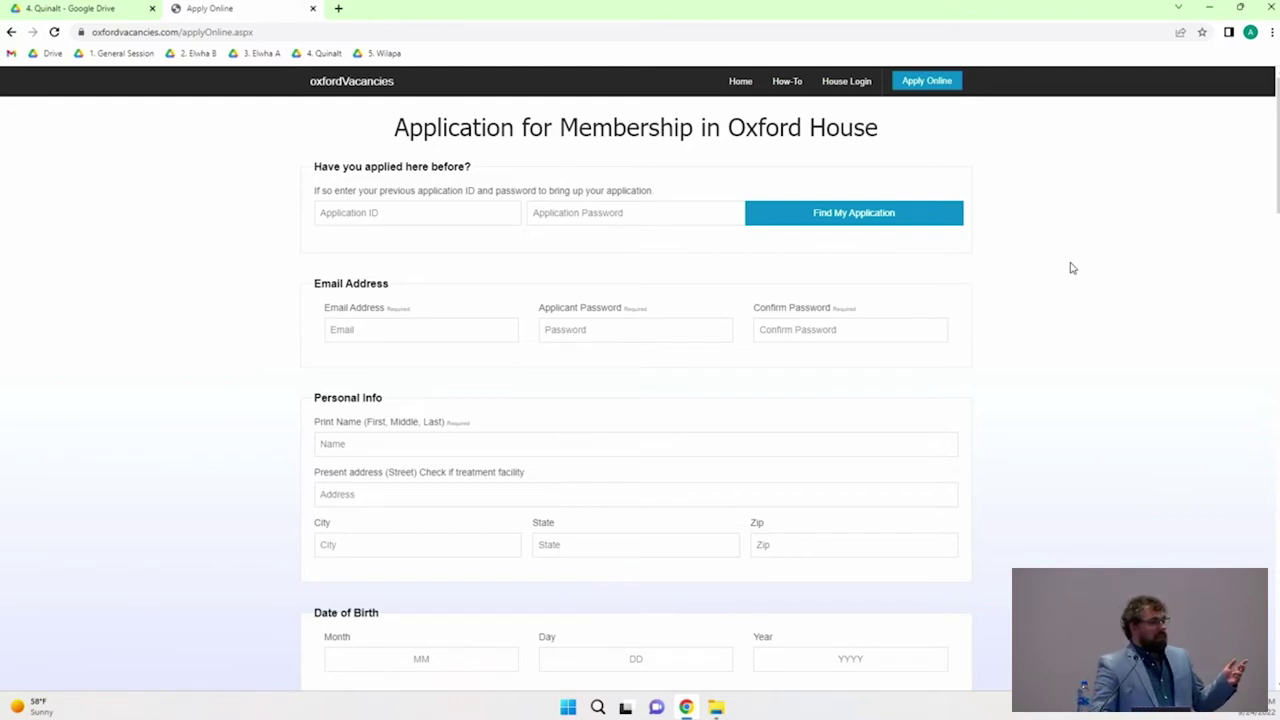
{"action": "scroll", "coordinate": [1071, 268], "scroll_direction": "down", "scroll_amount": 1}
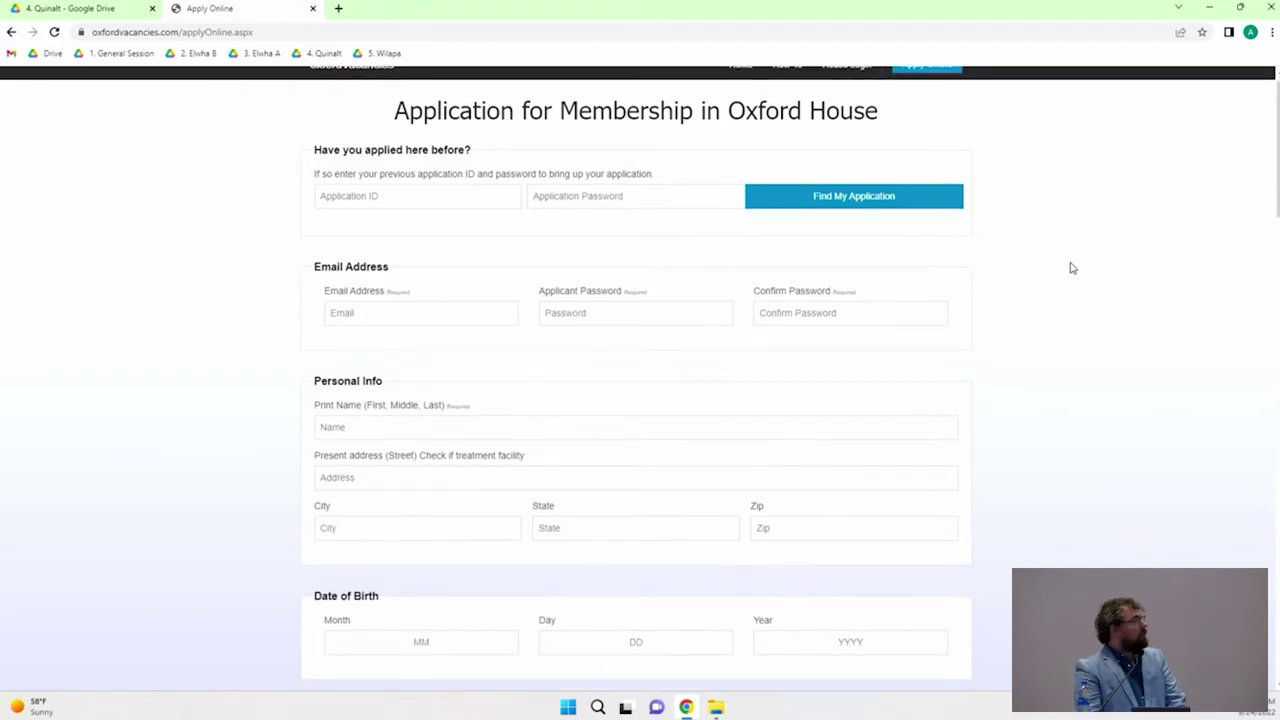
{"action": "scroll", "coordinate": [1203, 229], "scroll_direction": "down", "scroll_amount": 12}
{"action": "scroll", "coordinate": [1203, 231], "scroll_direction": "down", "scroll_amount": 10}
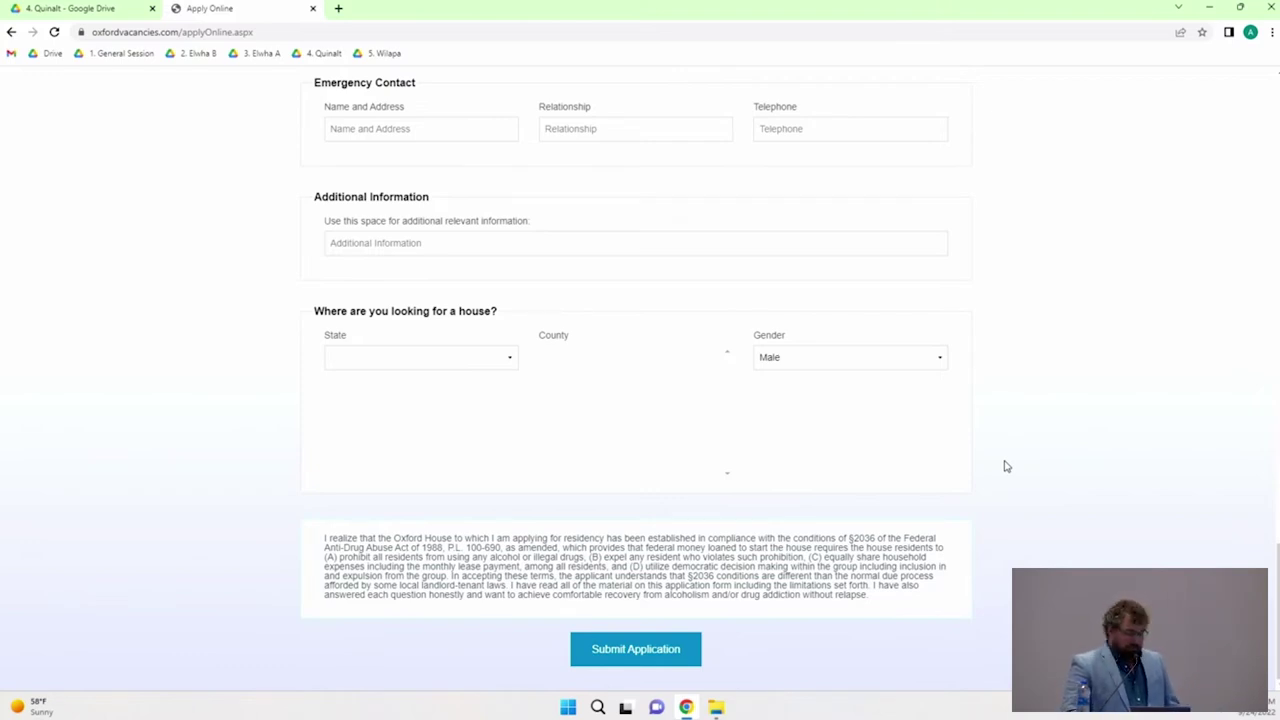
{"action": "scroll", "coordinate": [840, 450], "scroll_direction": "up", "scroll_amount": 20}
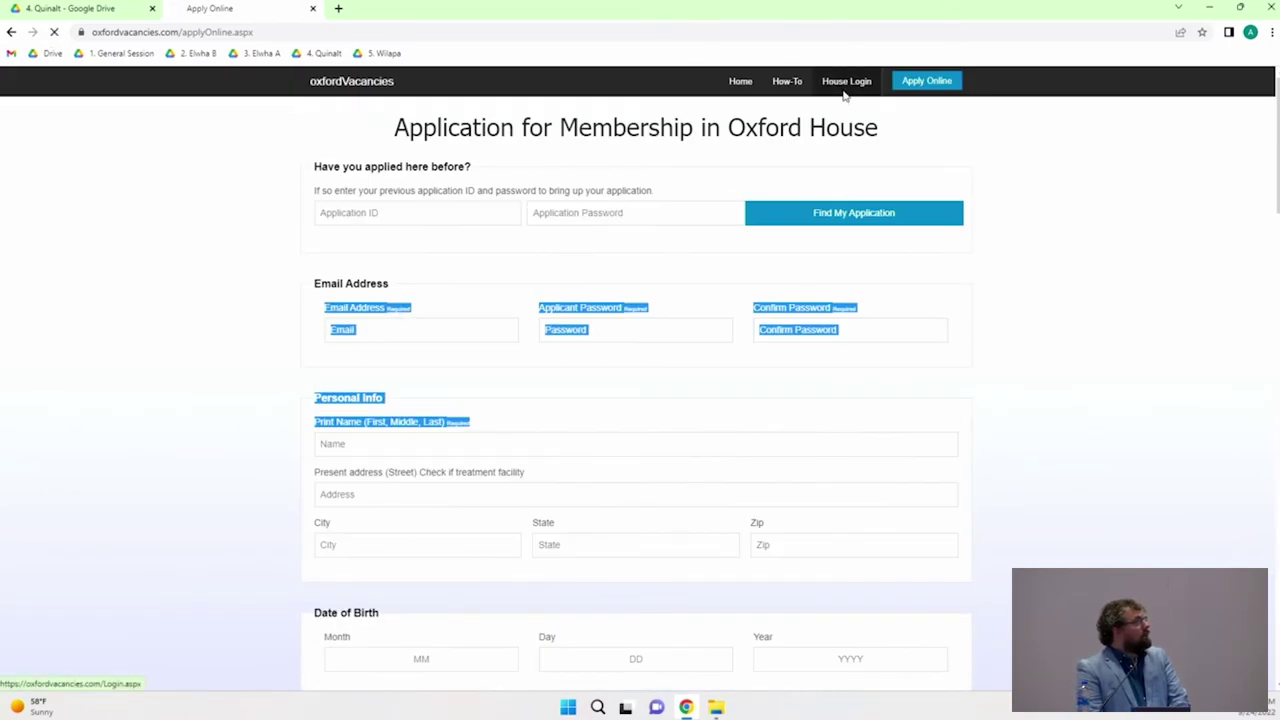
Step: On the House Login page, enter the test house name as the username
{"action": "left_click", "coordinate": [845, 90]}
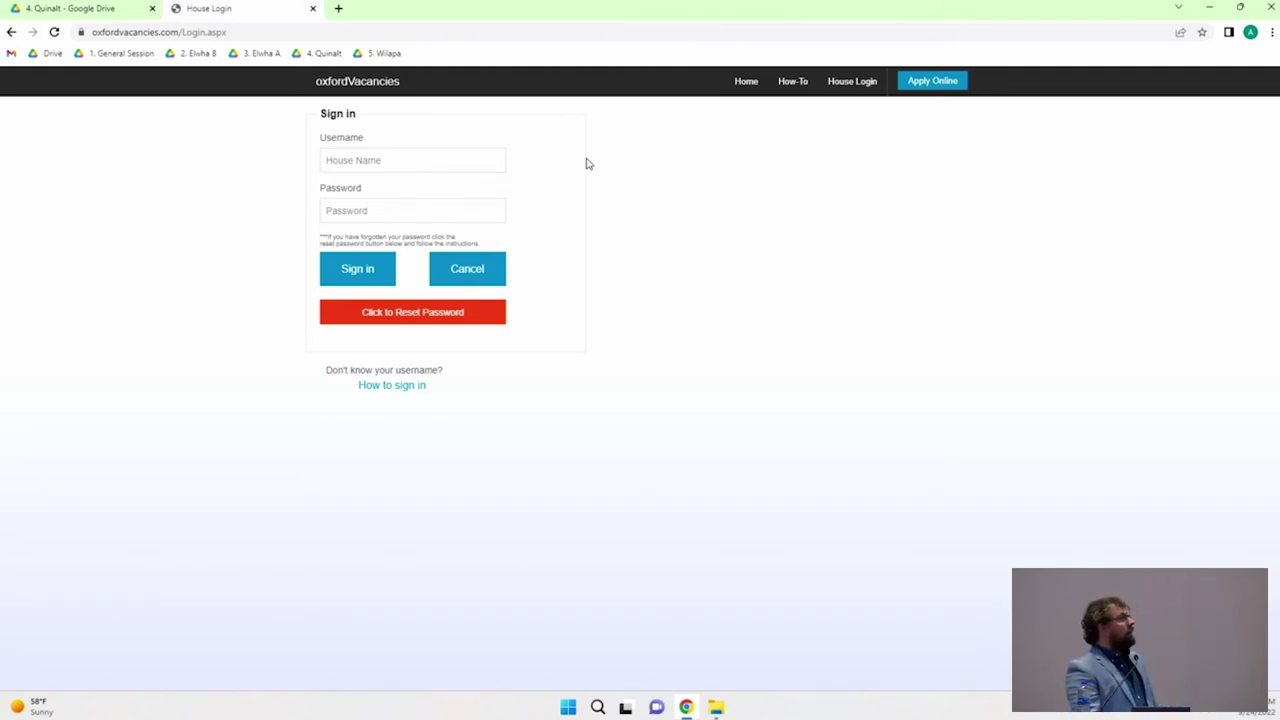
{"action": "left_click", "coordinate": [404, 160]}
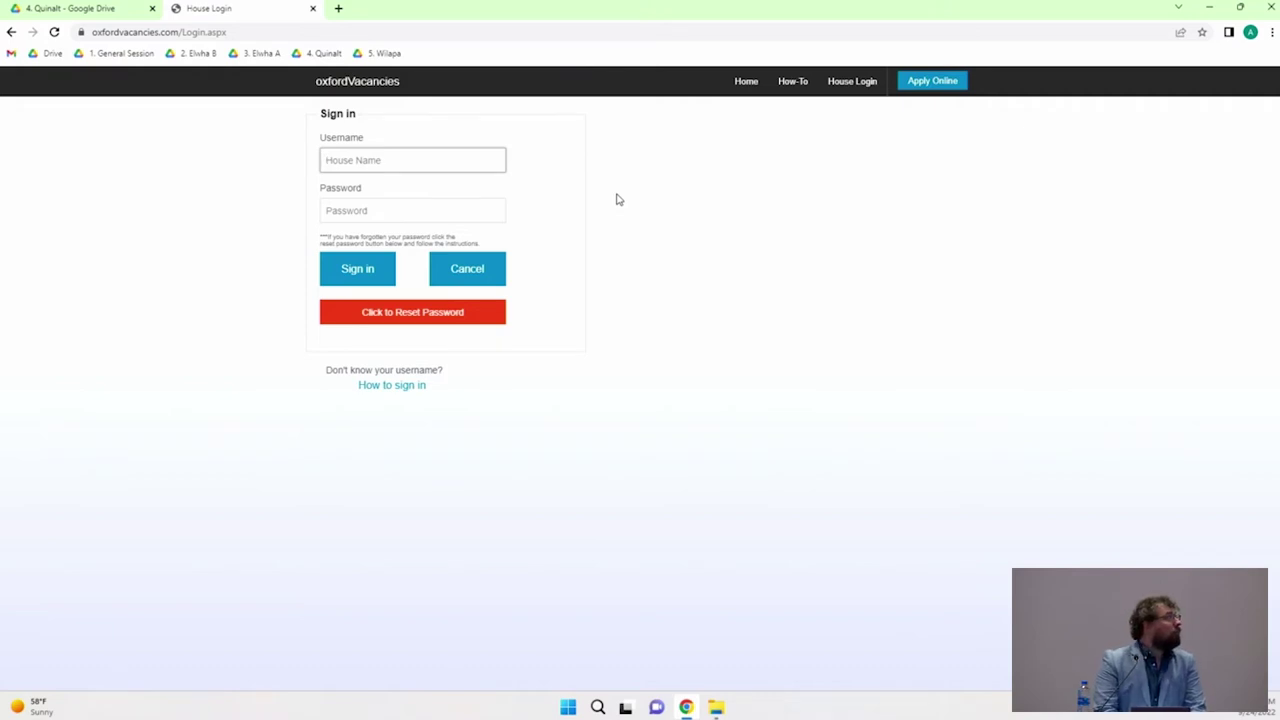
{"action": "type", "text": "bradley"}
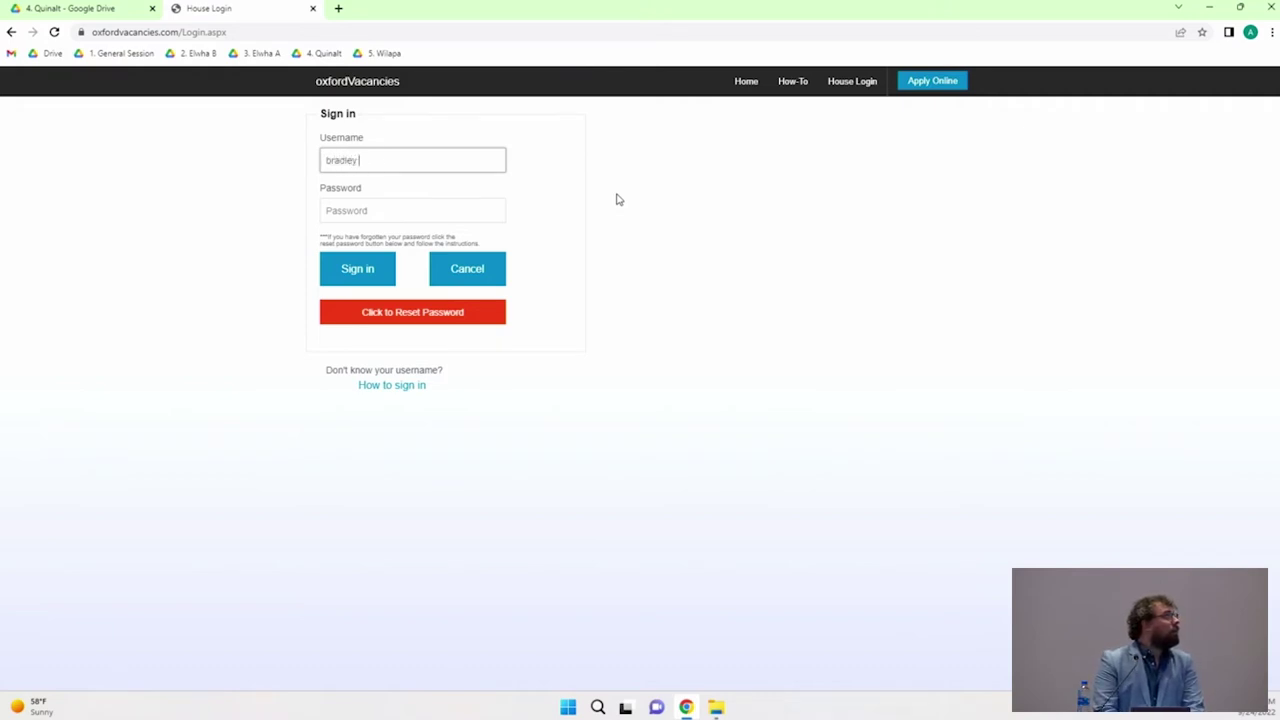
{"action": "type", "text": " test house"}
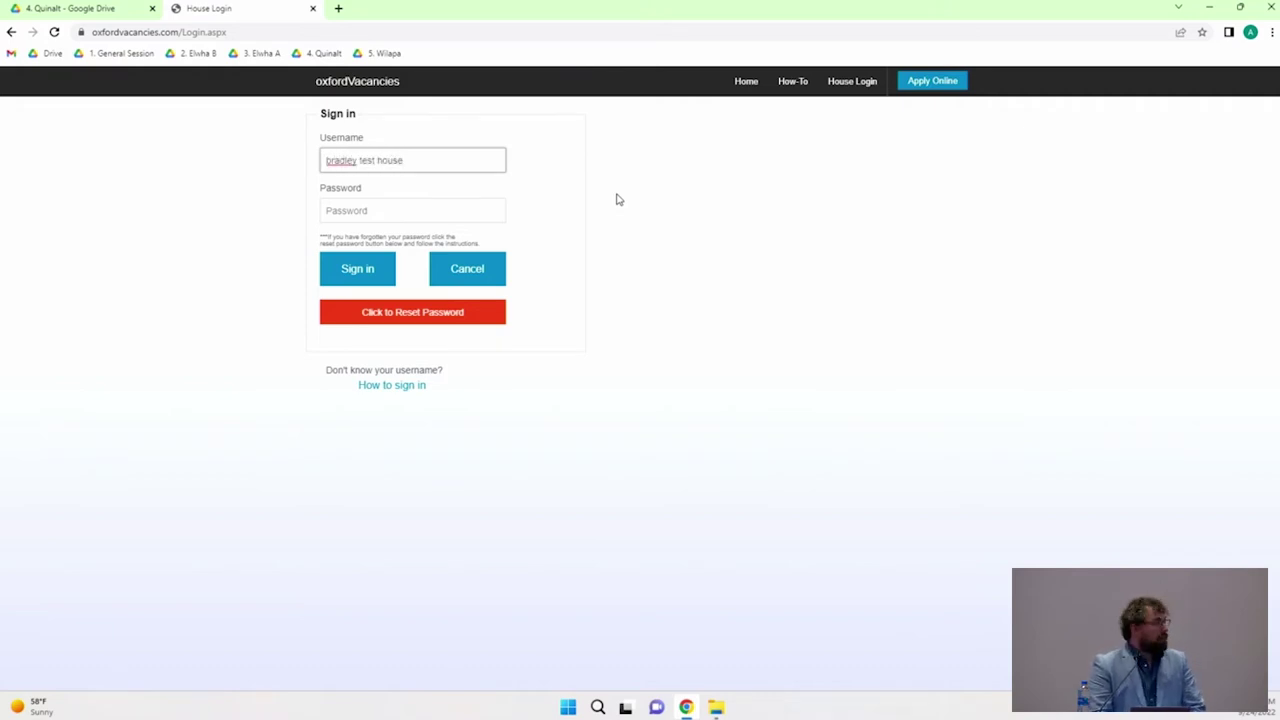
{"action": "left_click", "coordinate": [440, 205]}
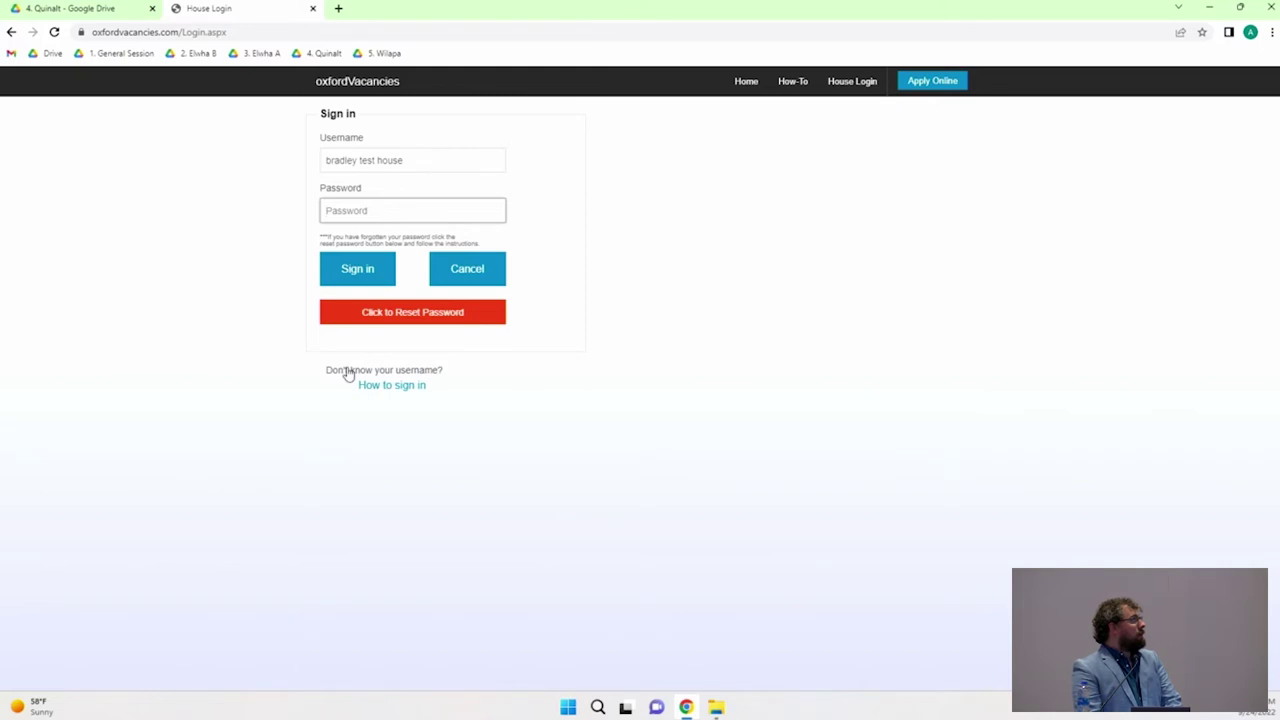
Step: Enter the house phone's area code and number in the Call Me fields and request the call
{"action": "left_click", "coordinate": [401, 316]}
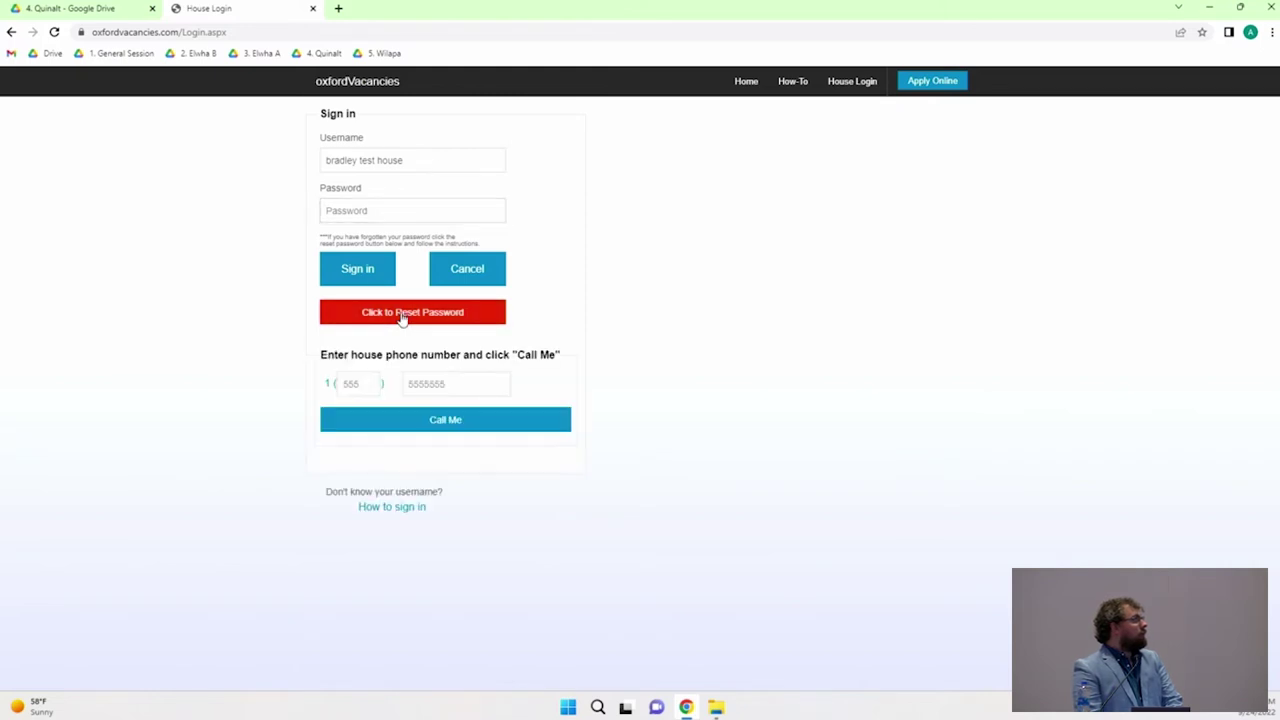
{"action": "left_click", "coordinate": [368, 380]}
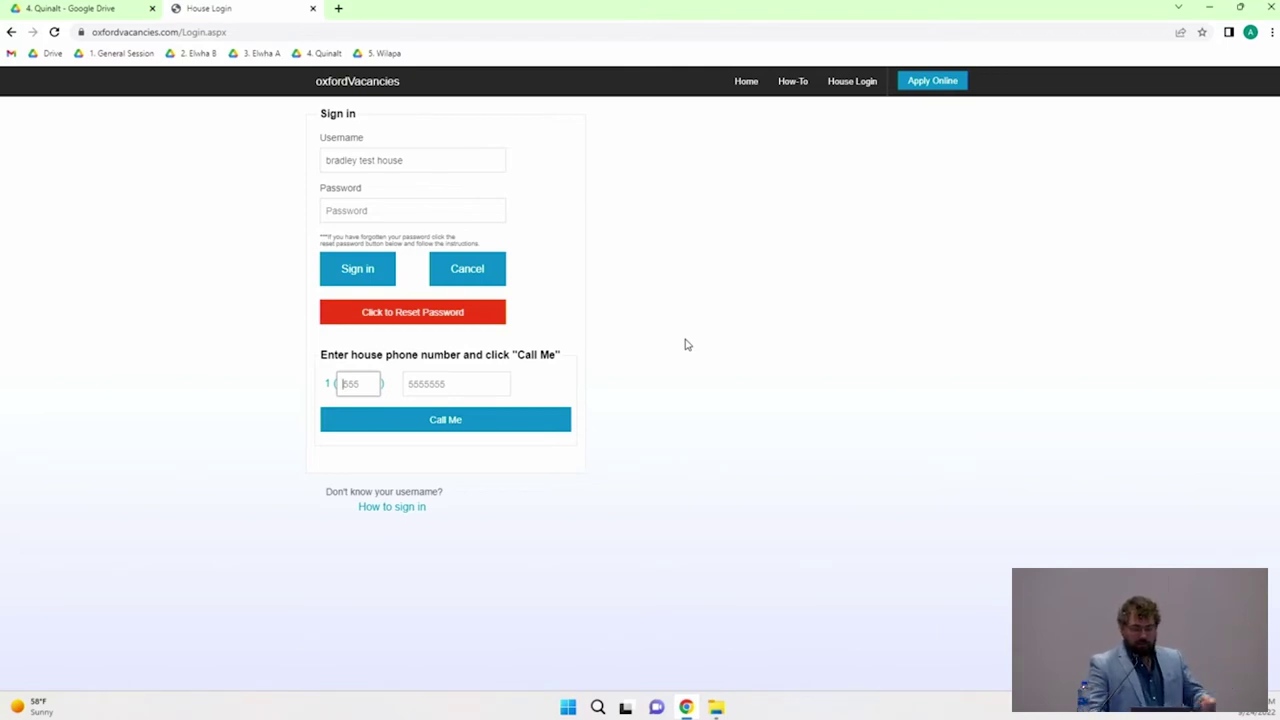
{"action": "type", "text": "99"}
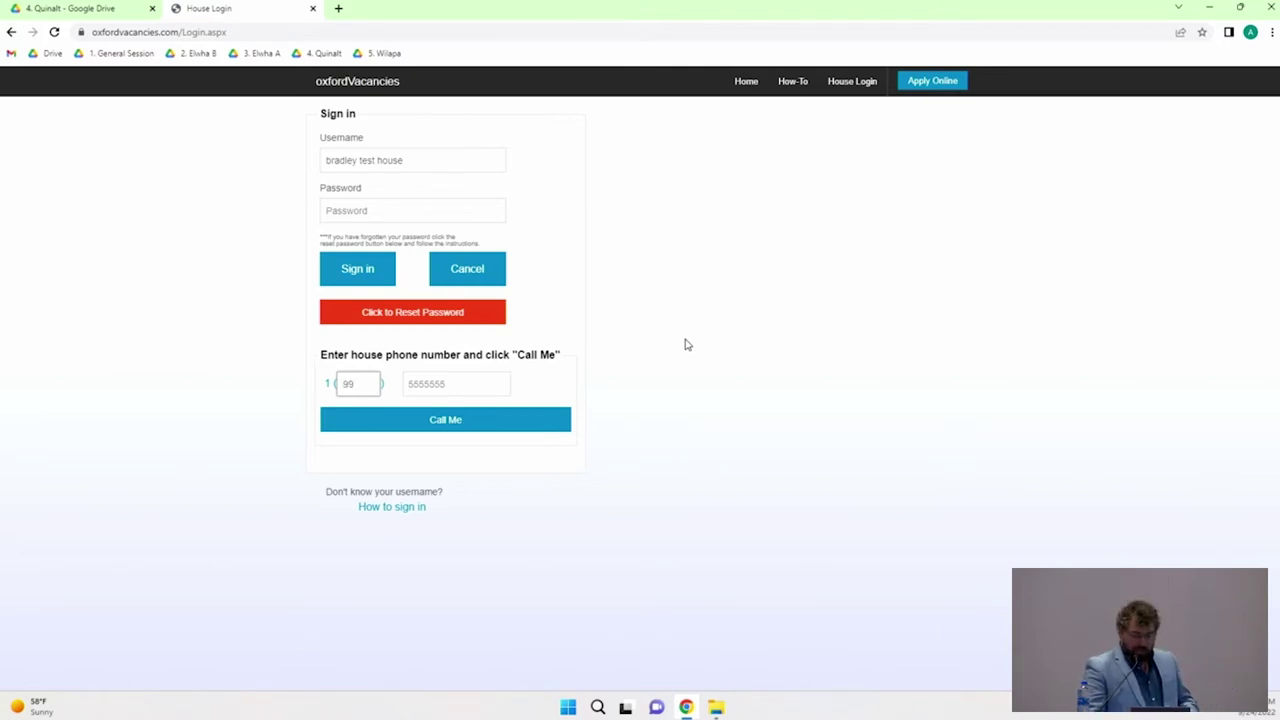
{"action": "key", "text": "BackSpace"}
{"action": "key", "text": "BackSpace"}
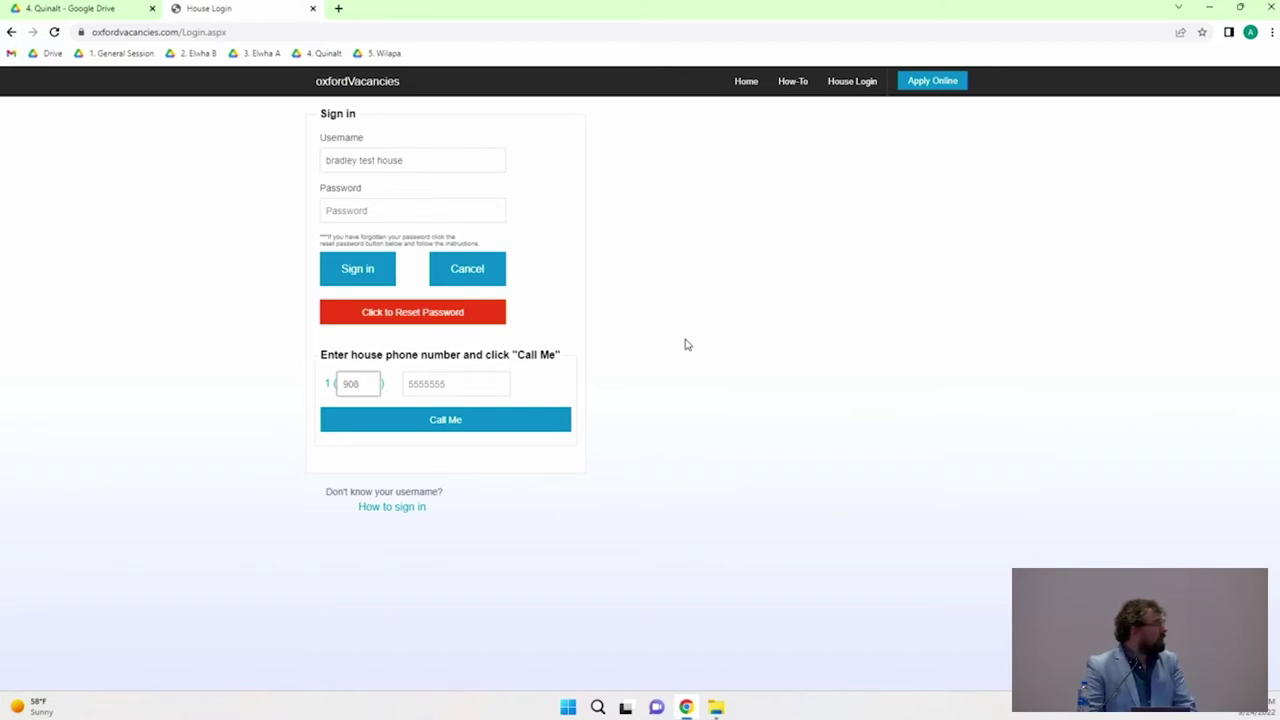
{"action": "key", "text": "Tab"}
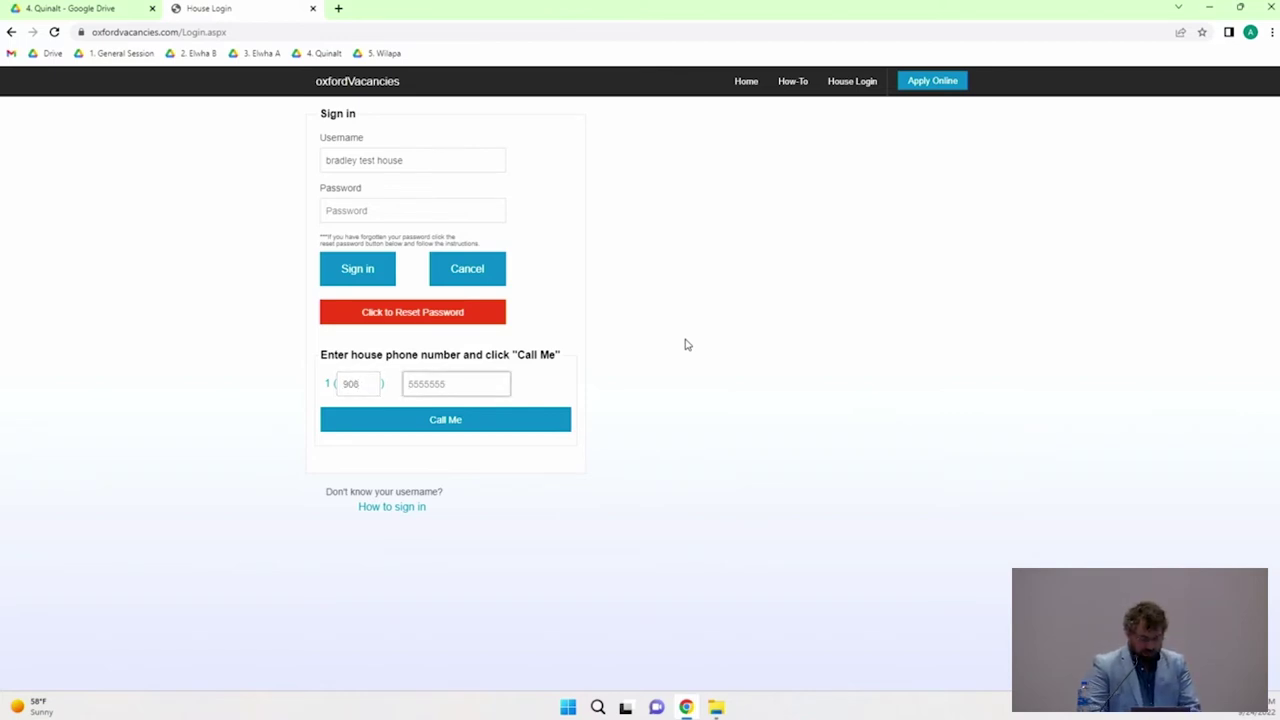
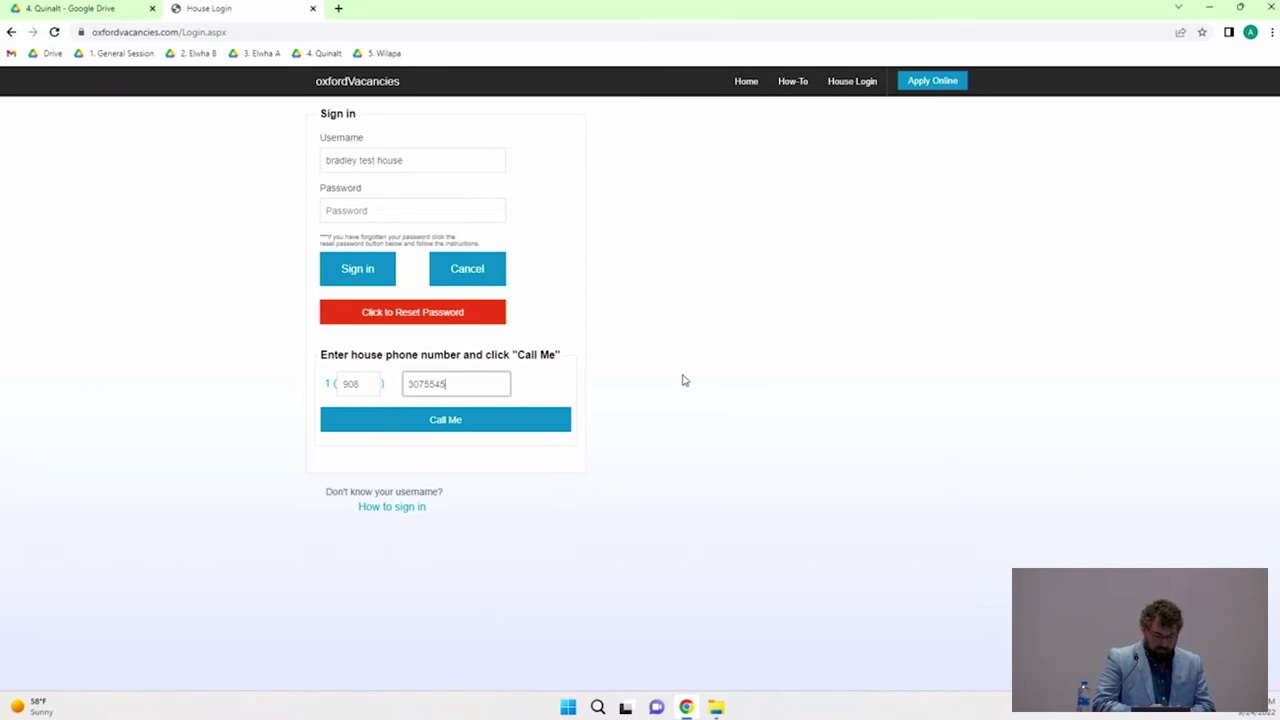
{"action": "left_click", "coordinate": [536, 422]}
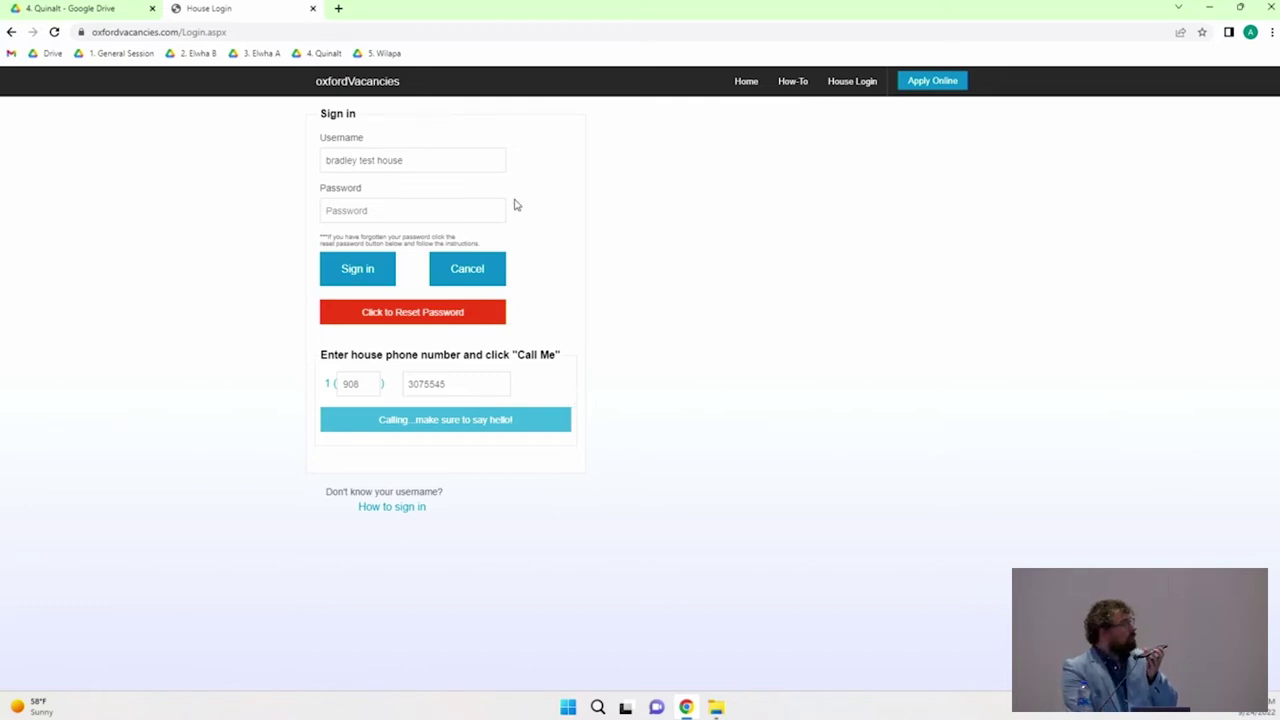
Step: Type the house account password and sign in
{"action": "left_click", "coordinate": [465, 212]}
{"action": "right_click", "coordinate": [465, 212]}
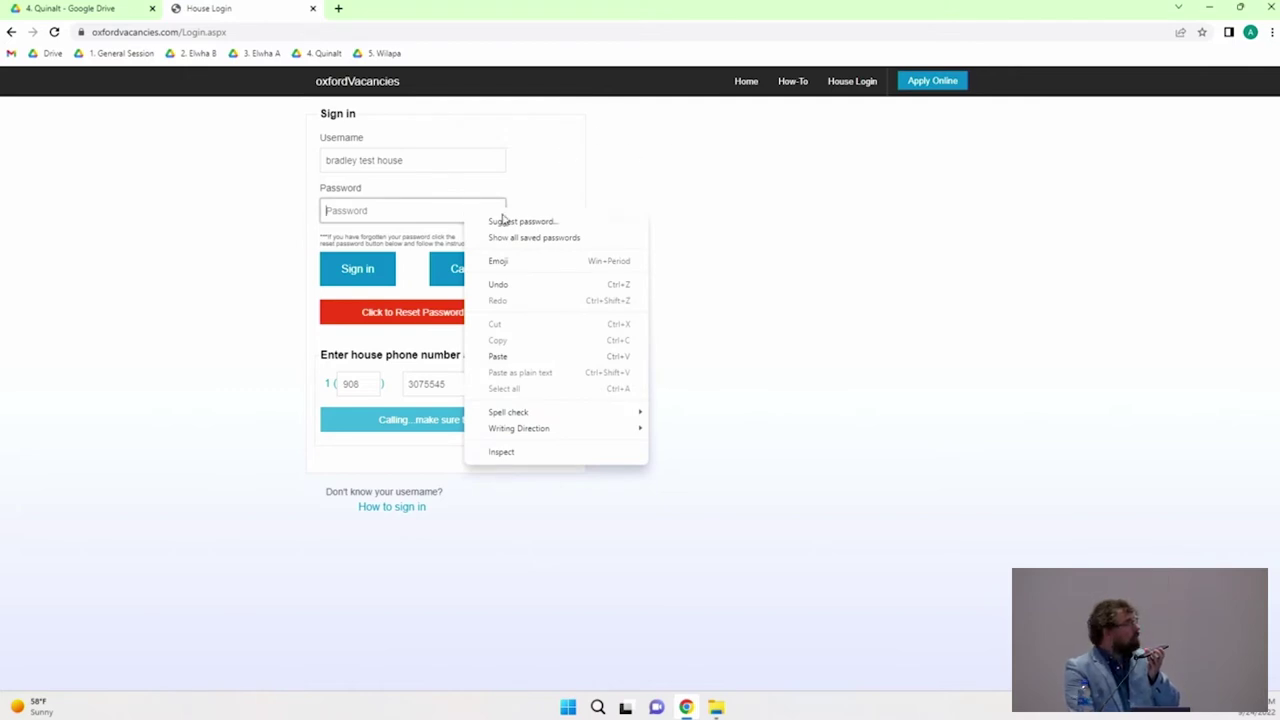
{"action": "left_click", "coordinate": [458, 203]}
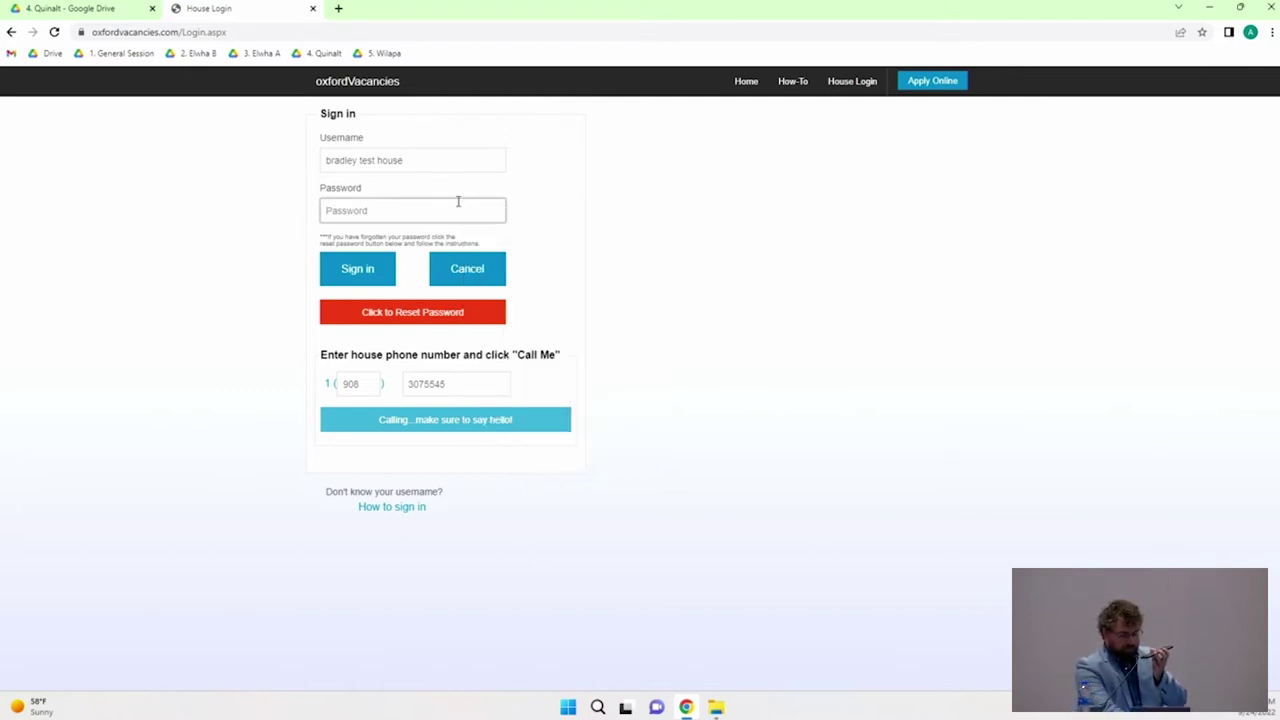
{"action": "type", "text": "pas"}
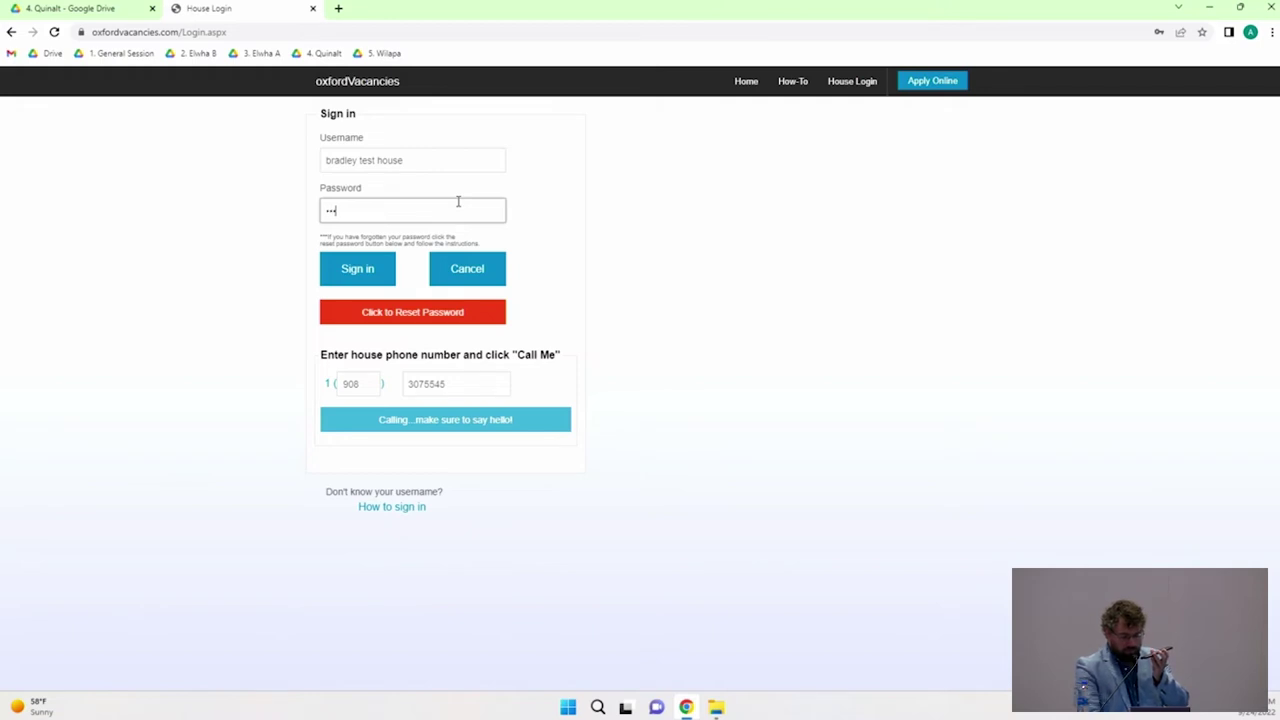
{"action": "type", "text": "s"}
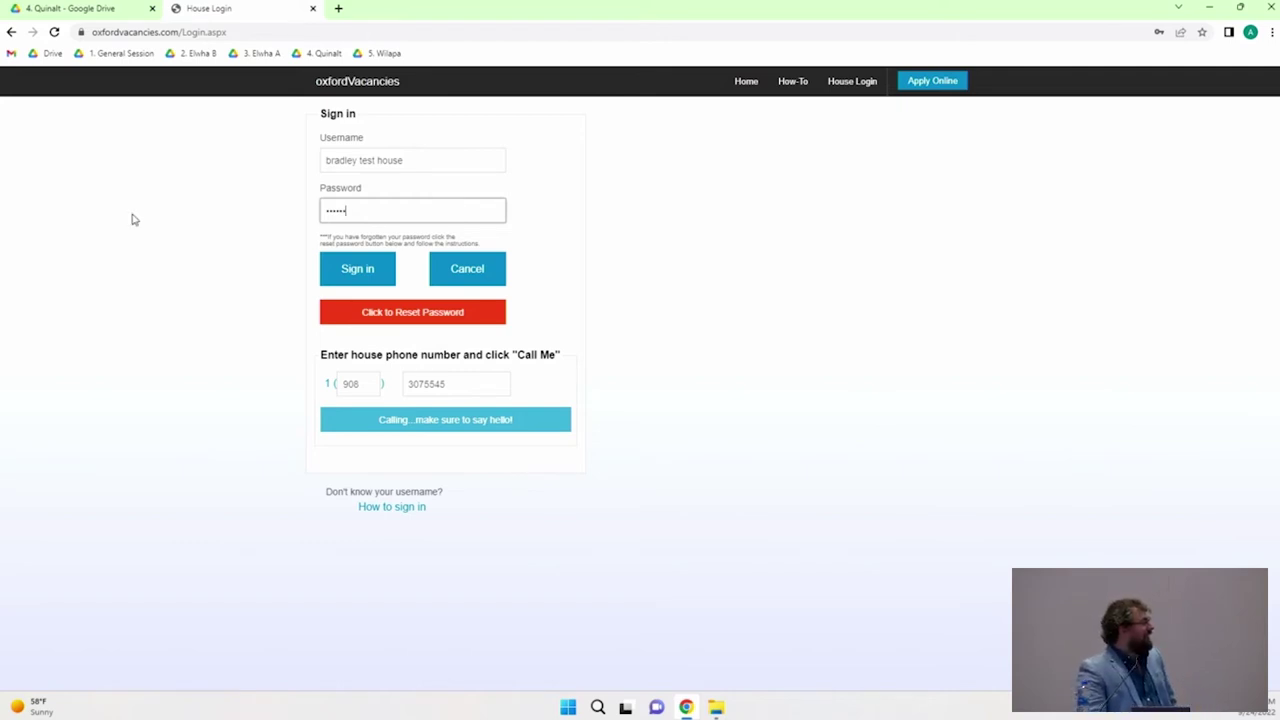
{"action": "left_click", "coordinate": [343, 278]}
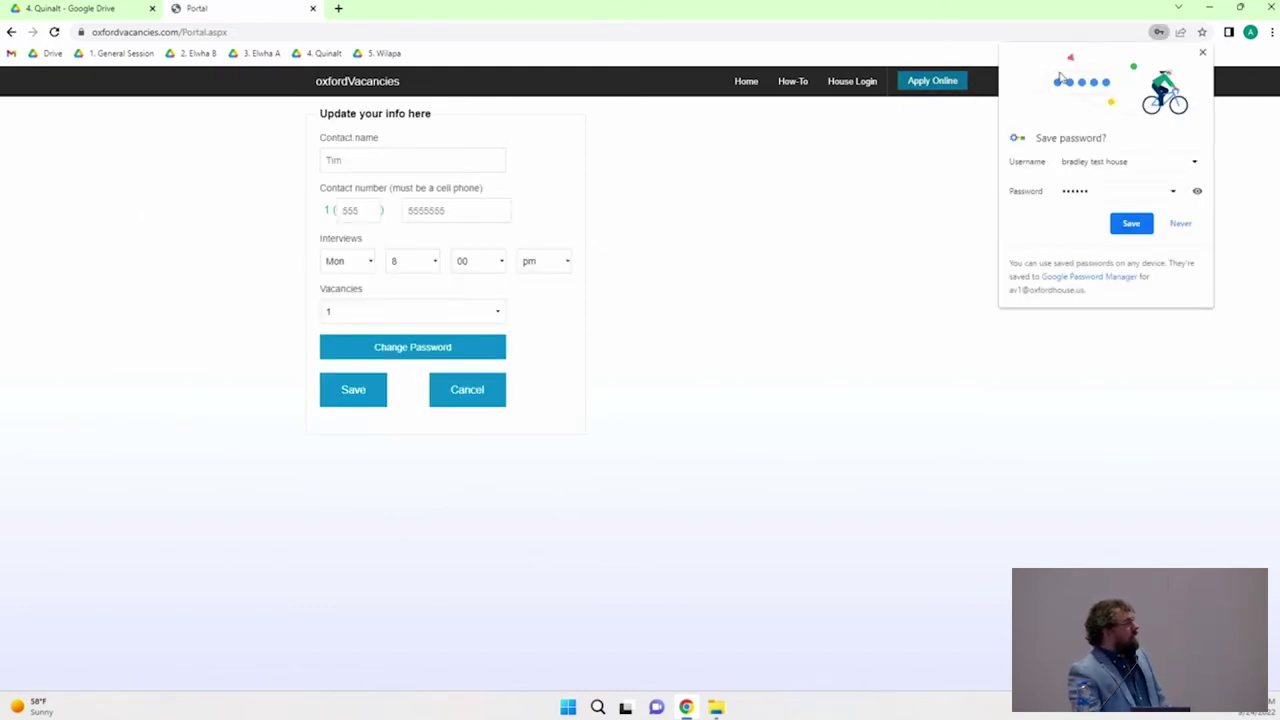
Step: Dismiss Chrome's save-password prompt, leave Change Password collapsed, and save the house info
{"action": "left_click", "coordinate": [1205, 52]}
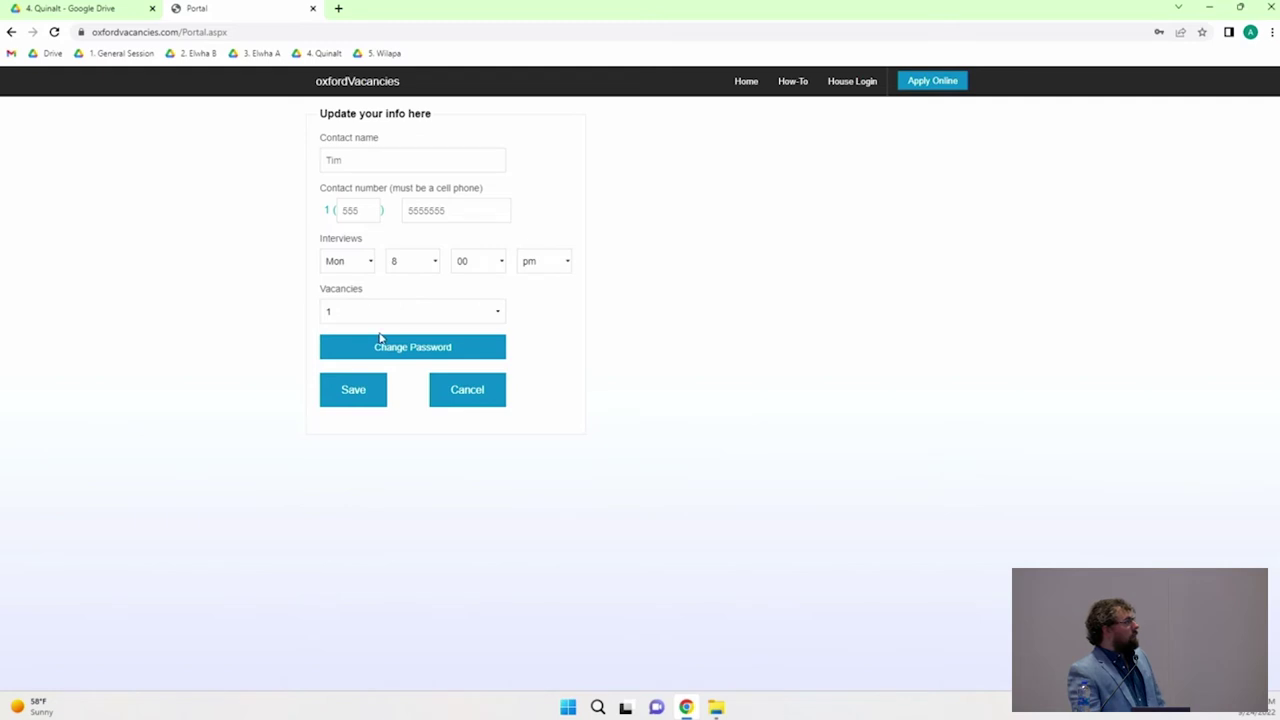
{"action": "right_click", "coordinate": [400, 347]}
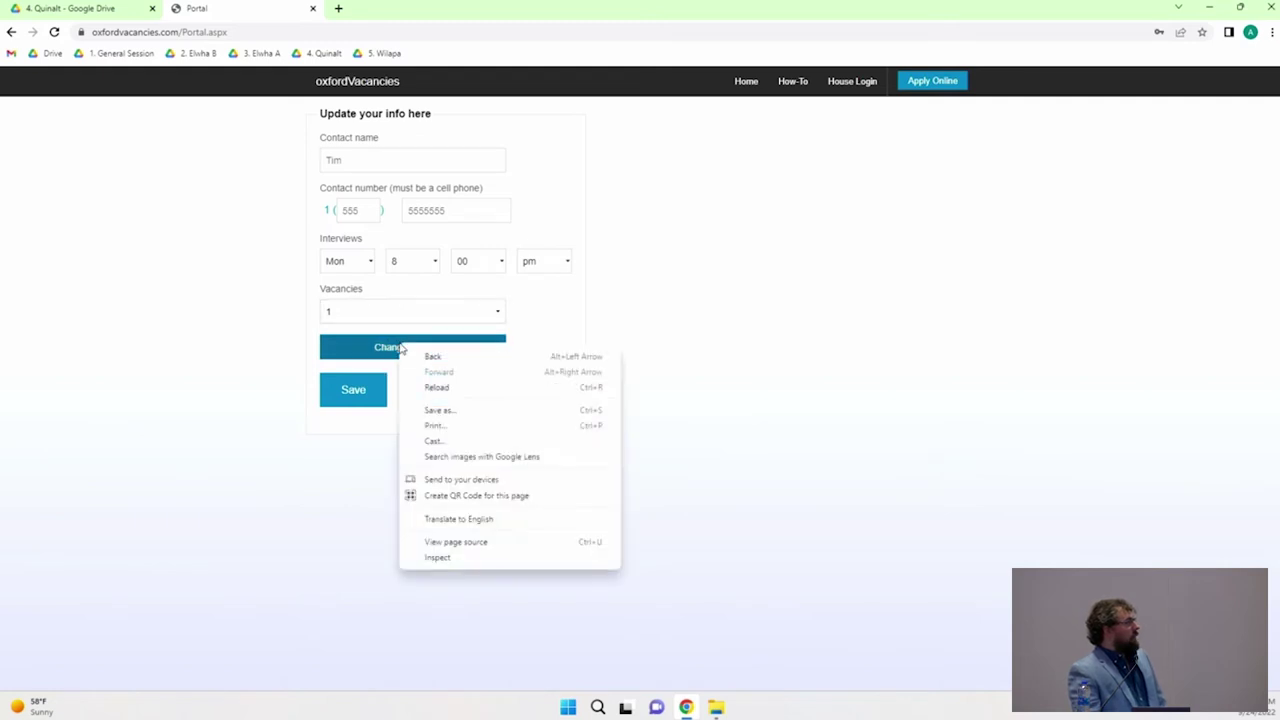
{"action": "left_click", "coordinate": [356, 347]}
{"action": "left_click", "coordinate": [355, 347]}
{"action": "left_click", "coordinate": [355, 348]}
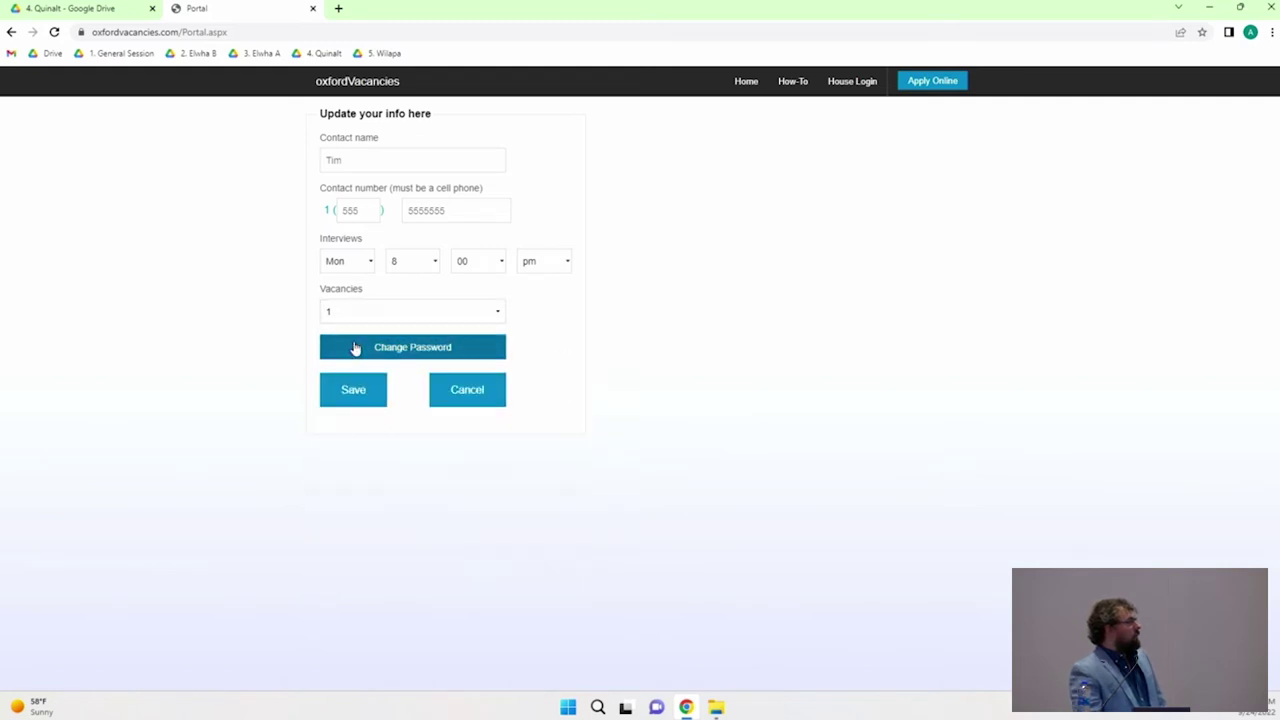
{"action": "left_click", "coordinate": [355, 348]}
{"action": "left_click", "coordinate": [355, 348]}
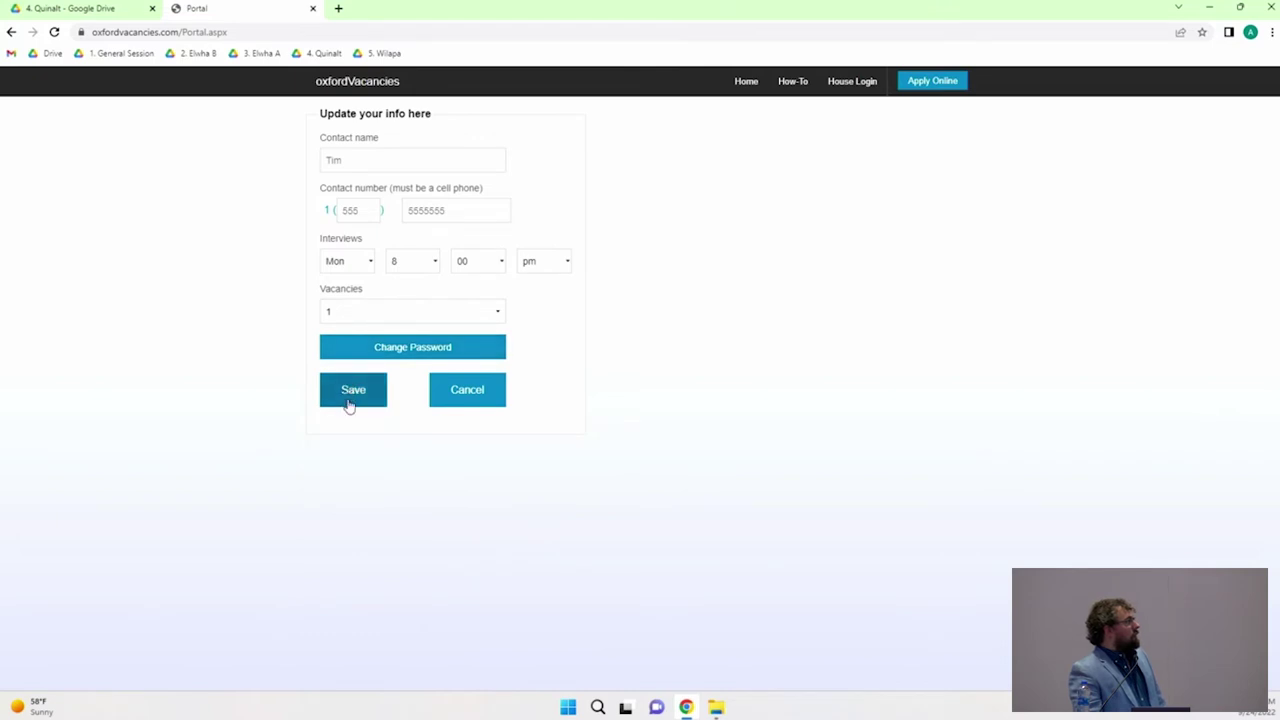
{"action": "left_click", "coordinate": [384, 398]}
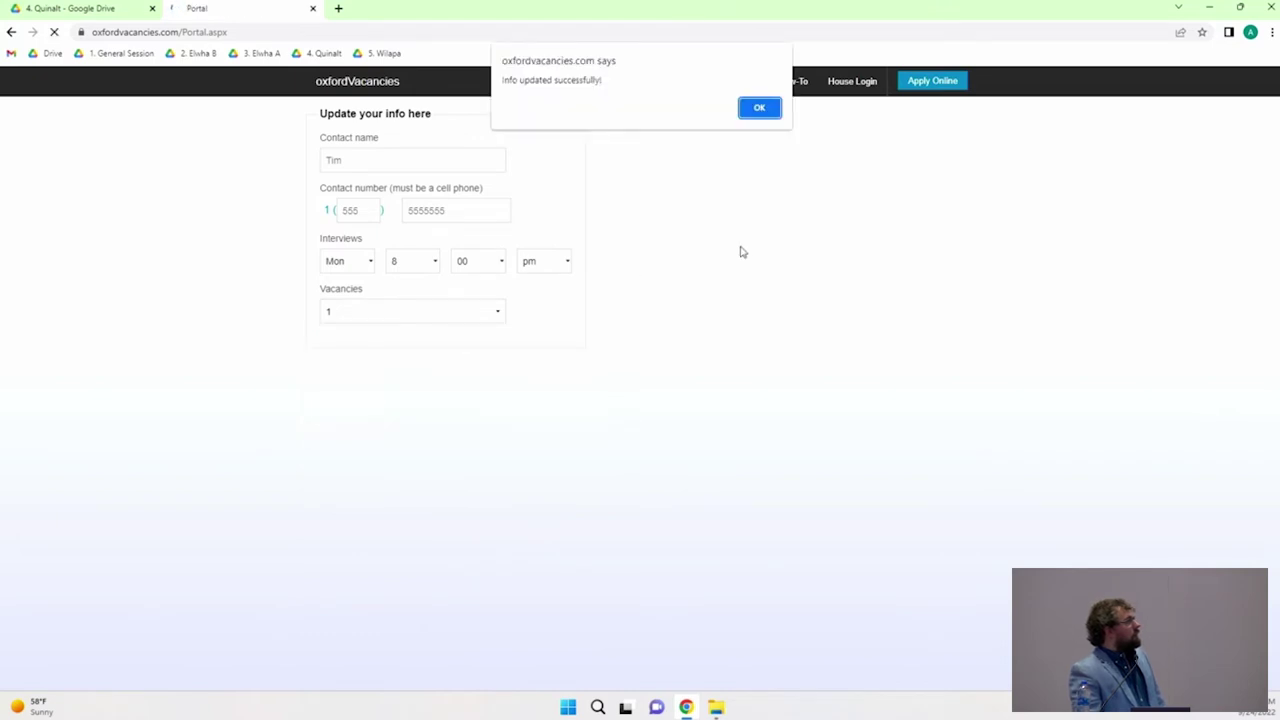
Step: Acknowledge the 'Info updated successfully!' alert to return to the home vacancy table
{"action": "left_click", "coordinate": [757, 107]}
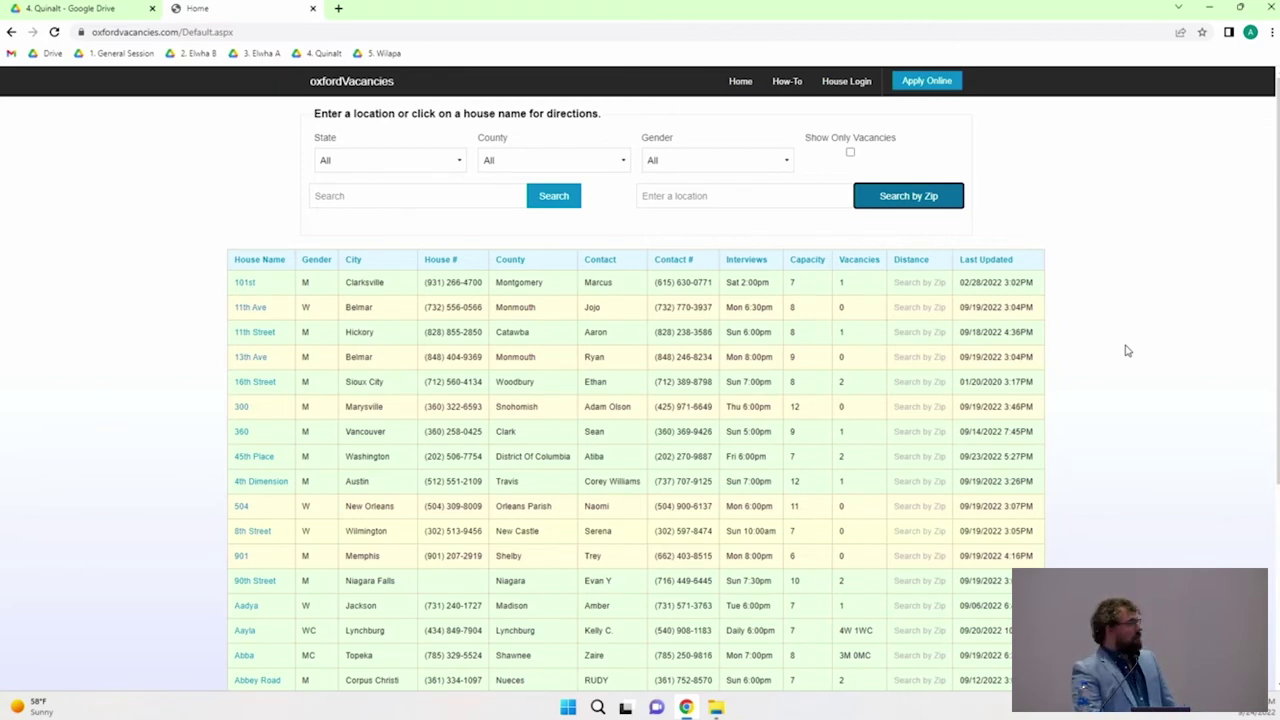
{"action": "scroll", "coordinate": [1127, 350], "scroll_direction": "down", "scroll_amount": 5}
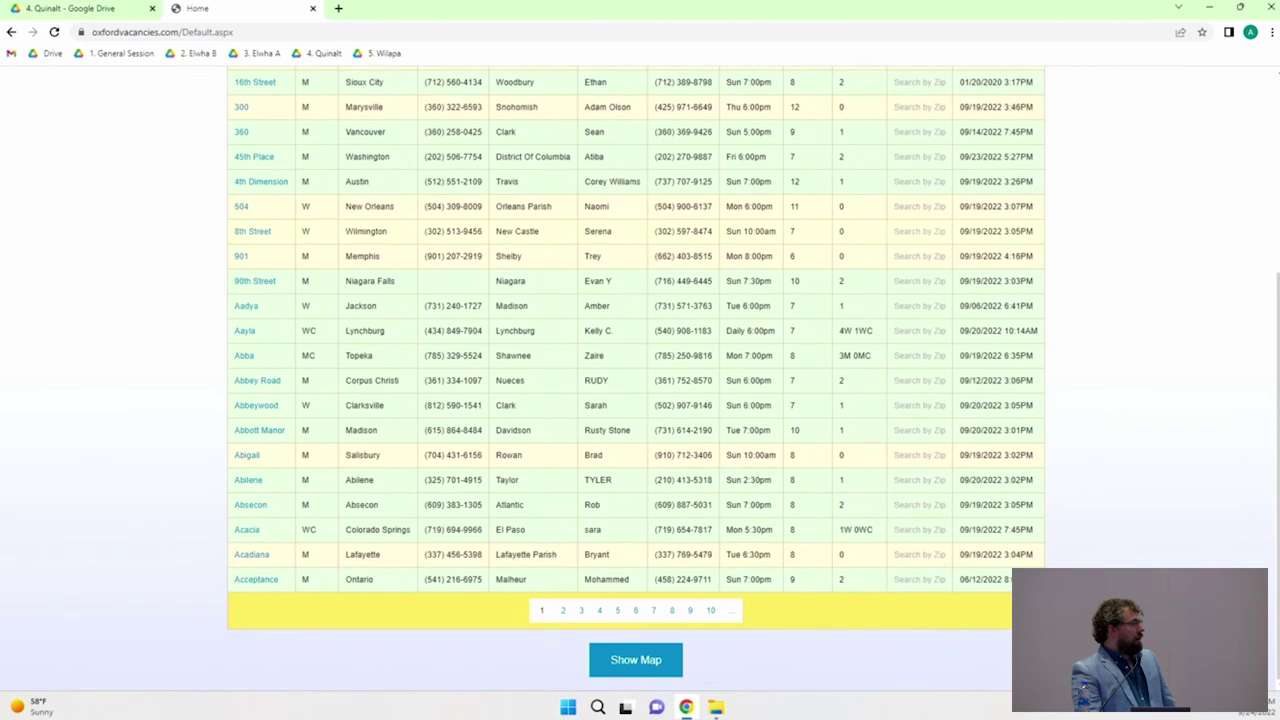
{"action": "left_click", "coordinate": [648, 665]}
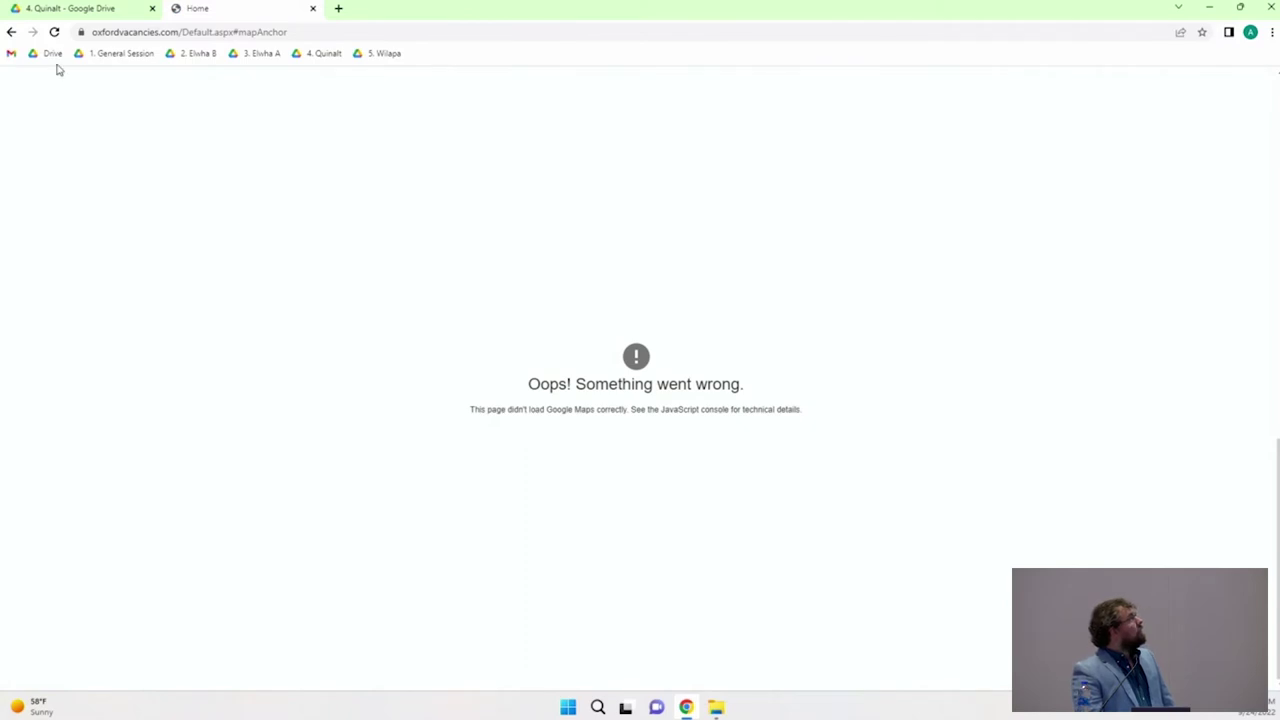
{"action": "left_click", "coordinate": [55, 32]}
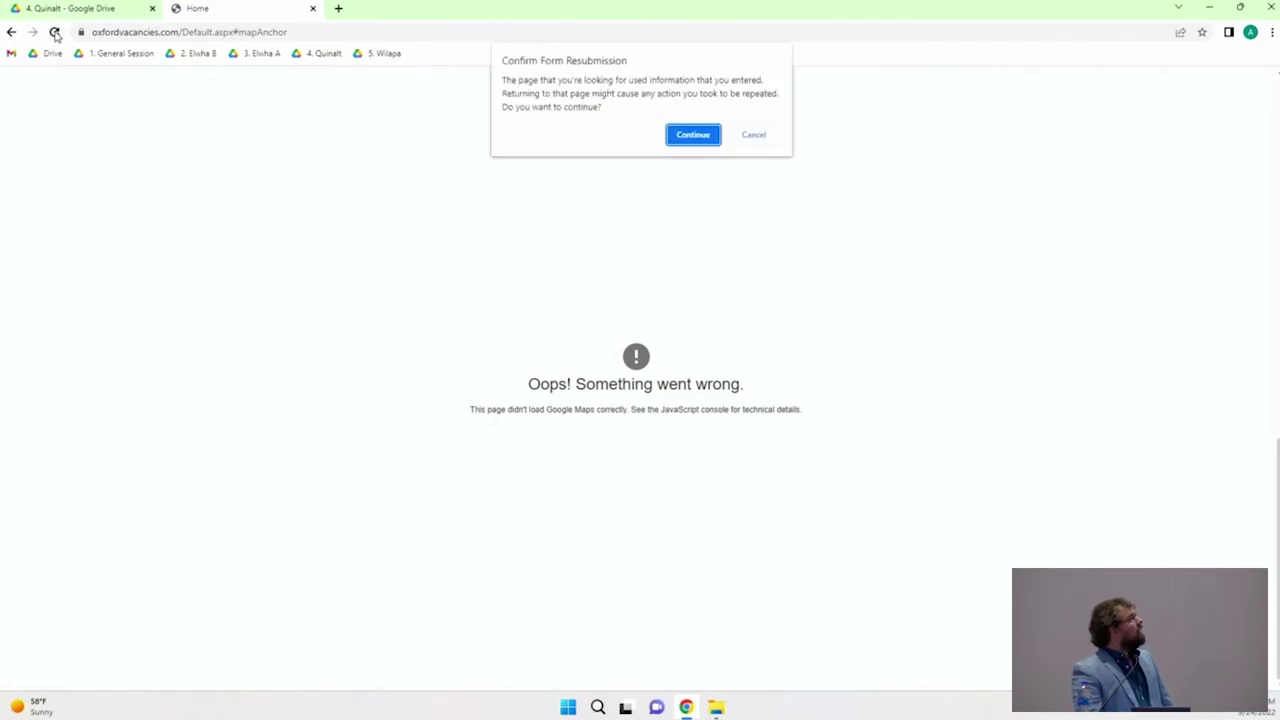
{"action": "left_click", "coordinate": [682, 138]}
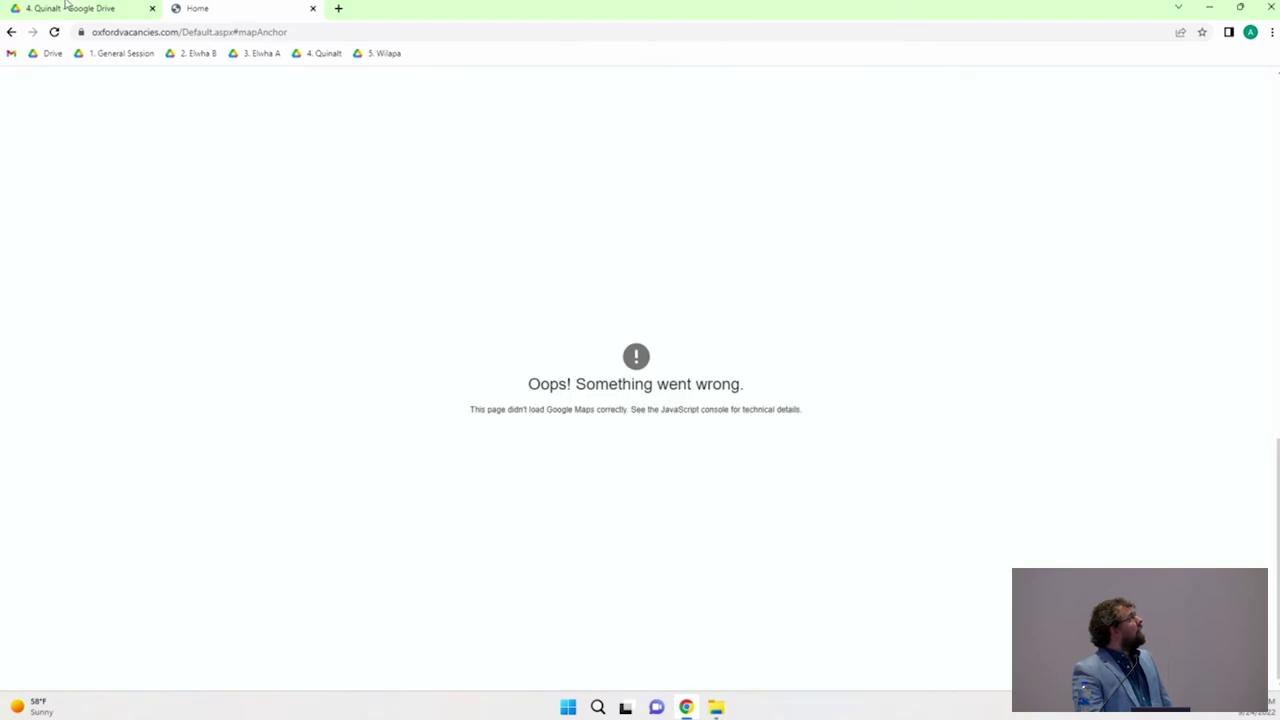
{"action": "left_click", "coordinate": [12, 33]}
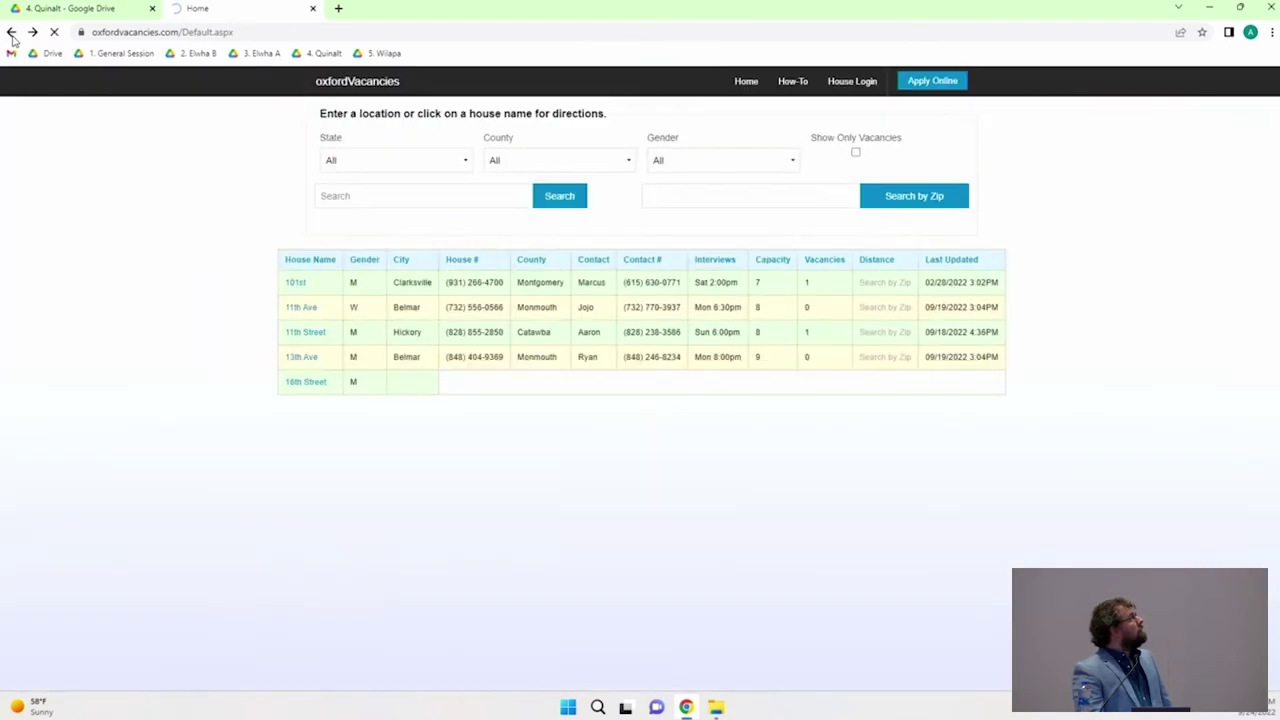
{"action": "scroll", "coordinate": [306, 374], "scroll_direction": "down", "scroll_amount": 10}
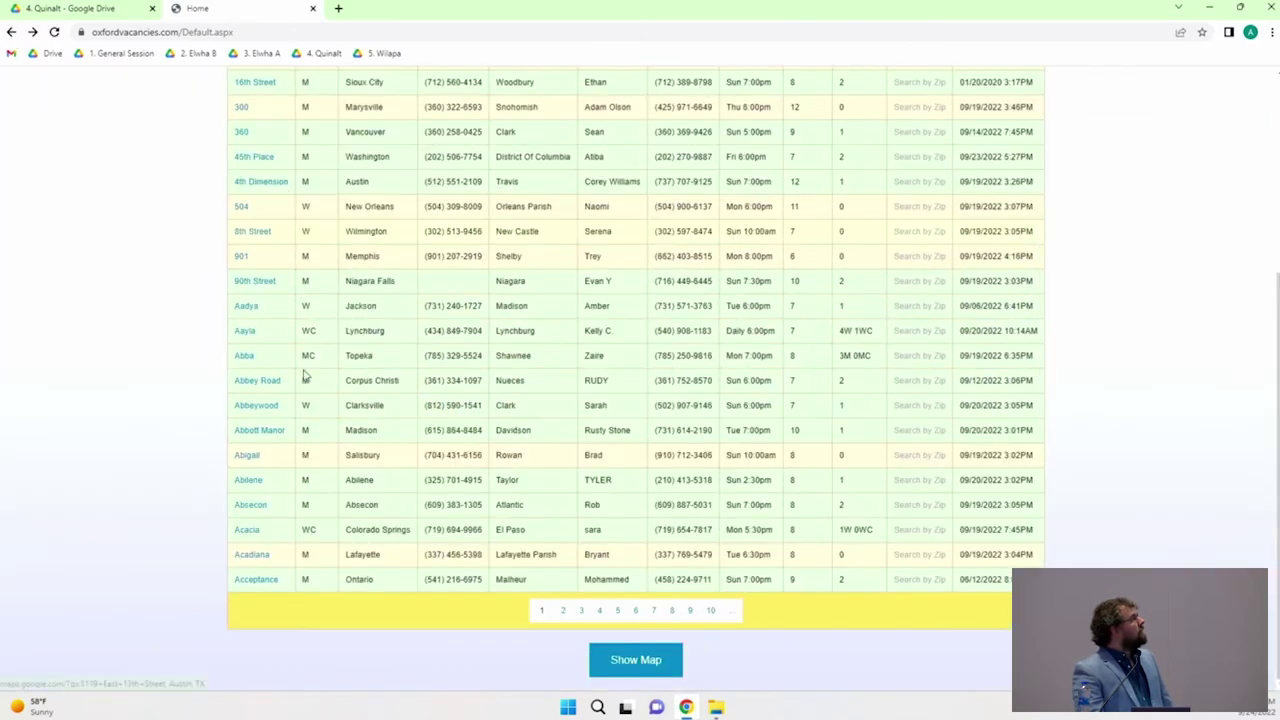
{"action": "left_click", "coordinate": [637, 661]}
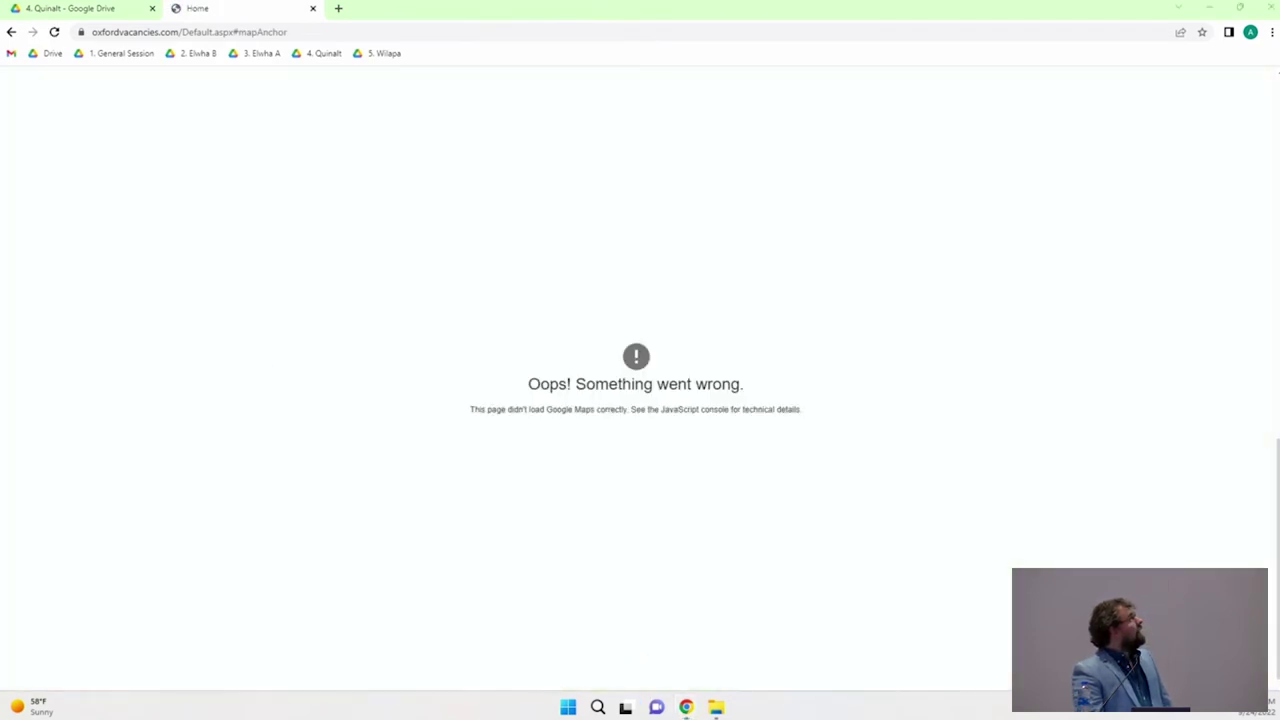
{"action": "left_click", "coordinate": [12, 33]}
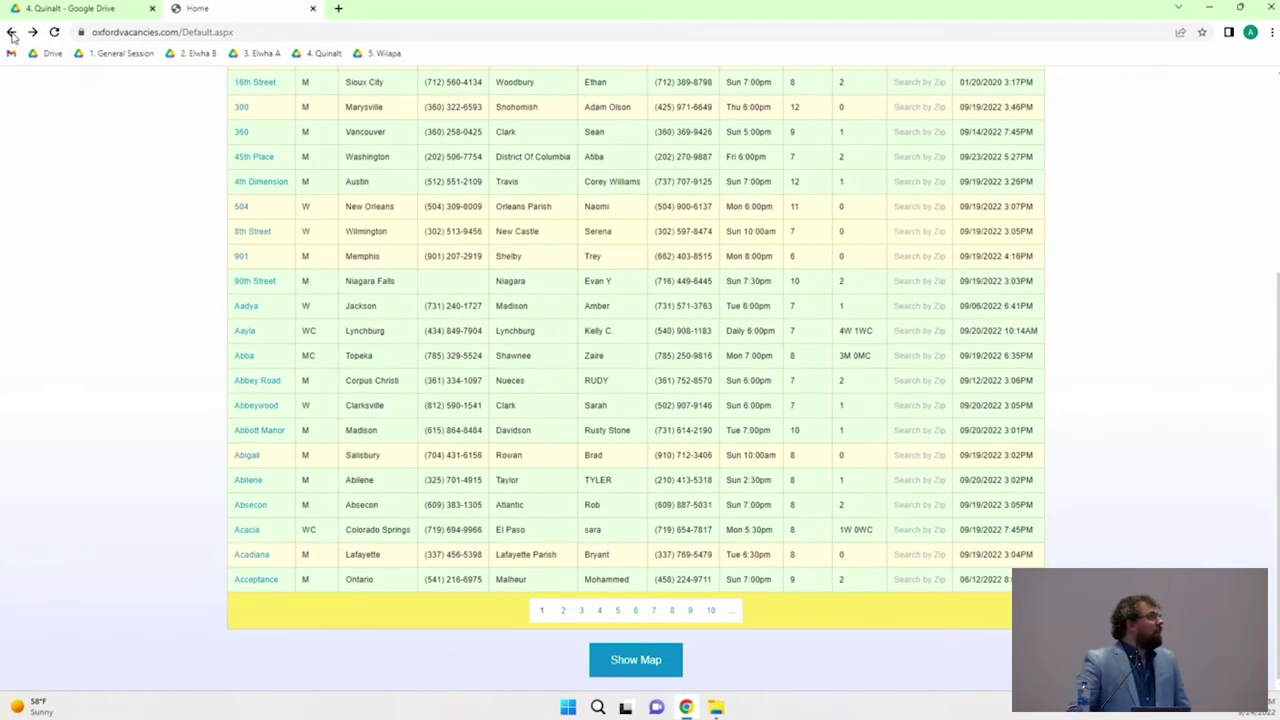